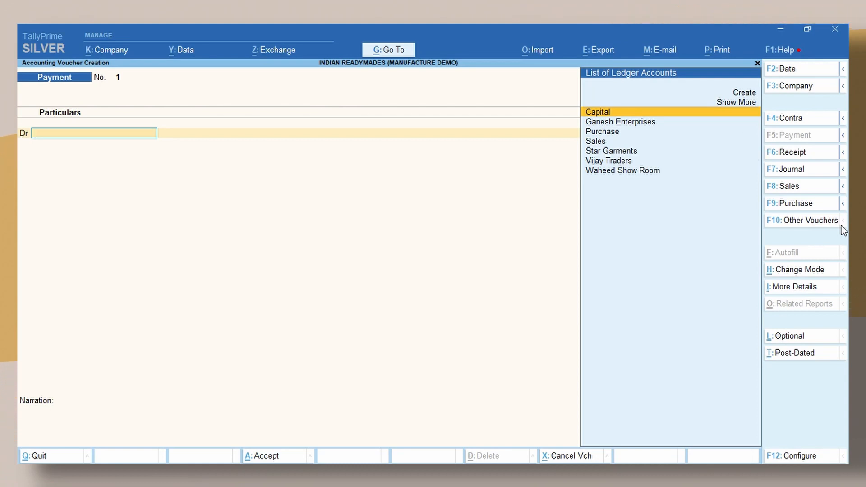
# Start a receipt voucher and credit the Capital ledger with 50,00,000
pyautogui.press('F6')
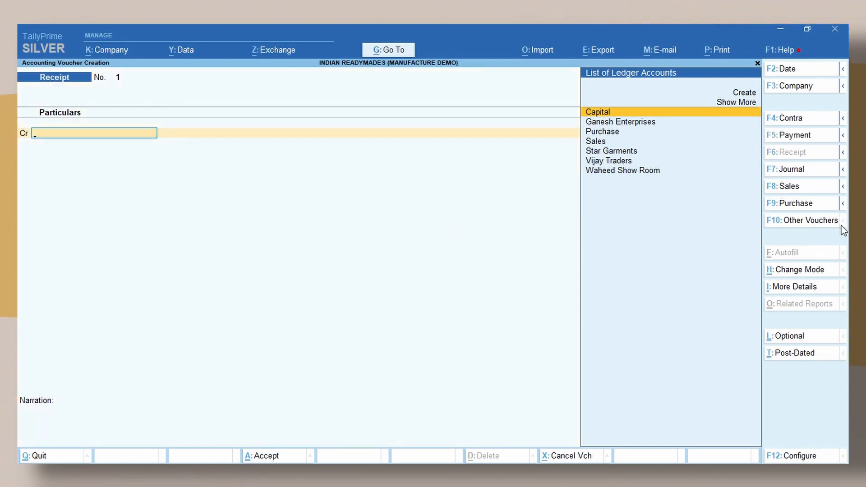
pyautogui.write('C')
pyautogui.press('Return')
pyautogui.write('5')
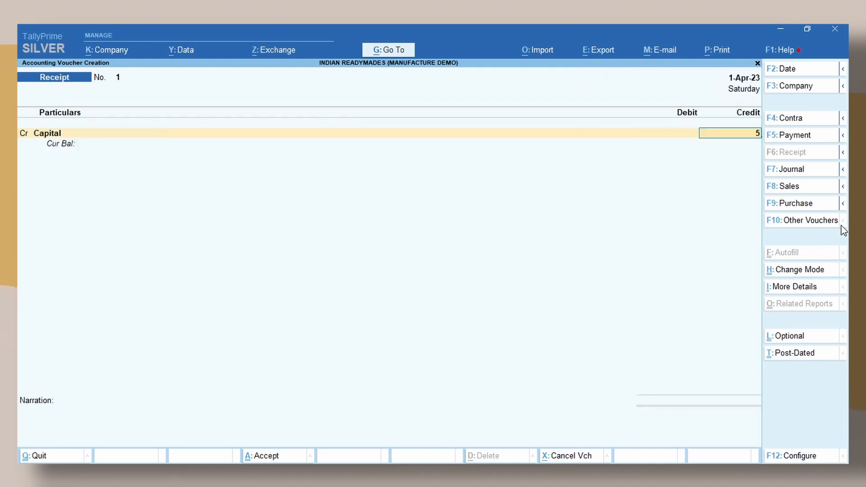
pyautogui.write('0,00,000')
pyautogui.press('Return')
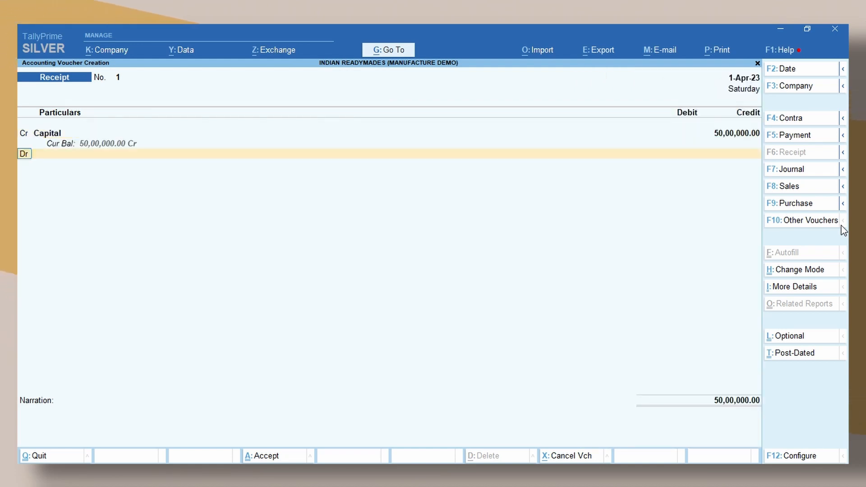
# Debit the full amount to the Cash ledger and save the receipt voucher without a narration
pyautogui.write('Ca')
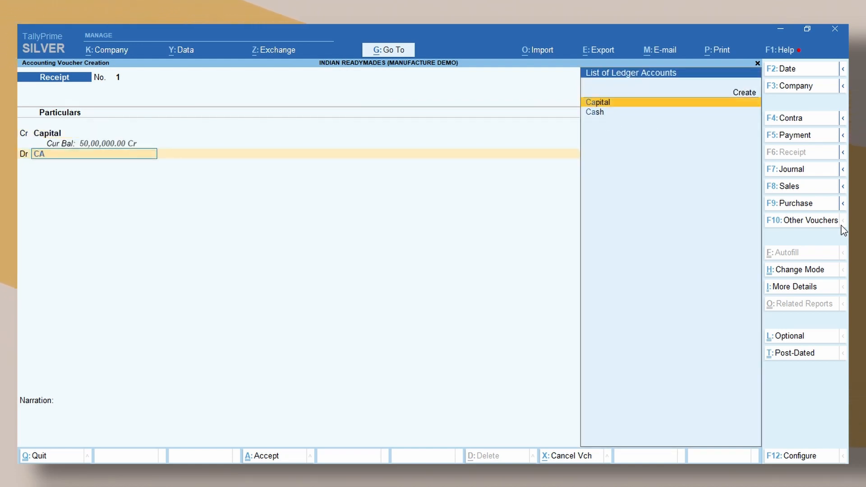
pyautogui.write('s')
pyautogui.press('Return')
pyautogui.press('Return')
pyautogui.press('Return')
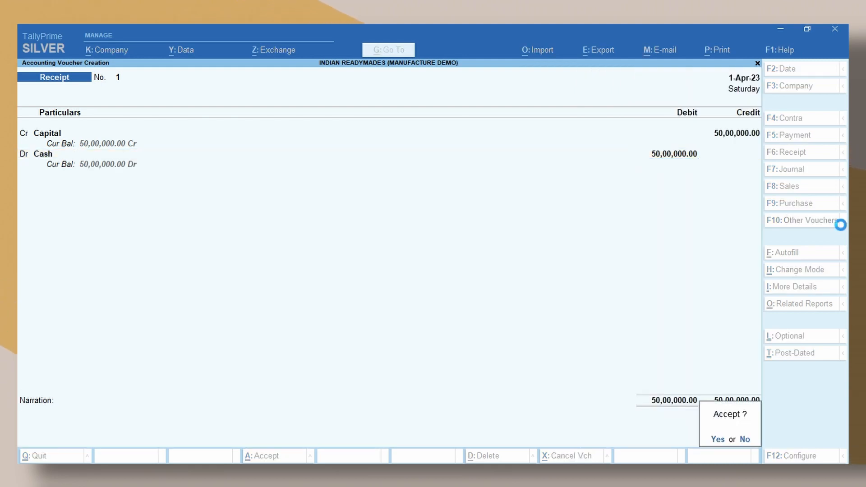
pyautogui.press('Return')
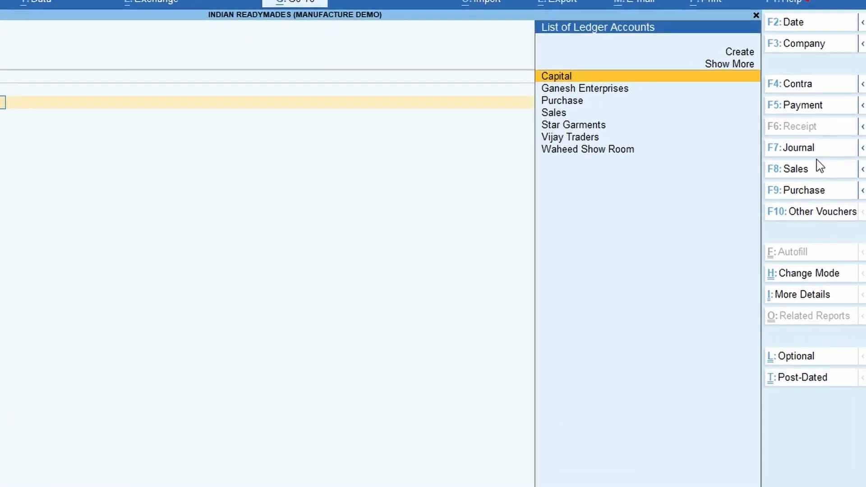
# Start a purchase voucher with Star Garments as the party account and Purchase as the purchase ledger
pyautogui.click(819, 190)
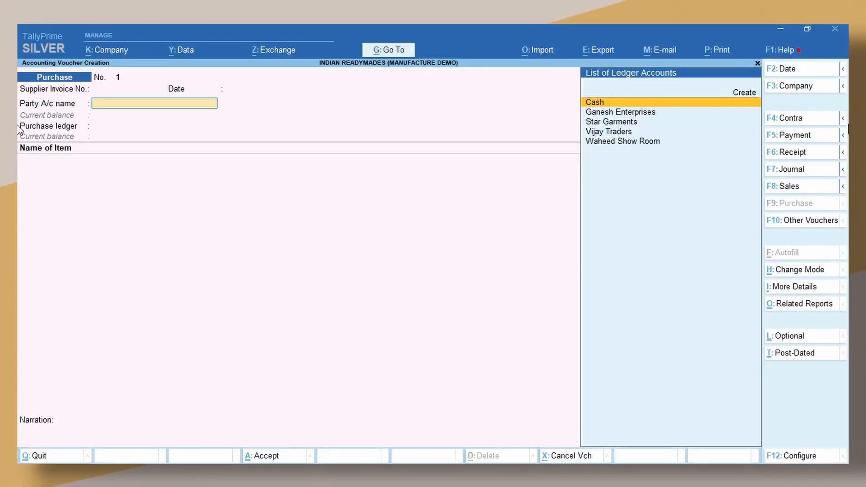
pyautogui.write('S')
pyautogui.press('Return')
pyautogui.press('Return')
pyautogui.press('Return')
pyautogui.press('Return')
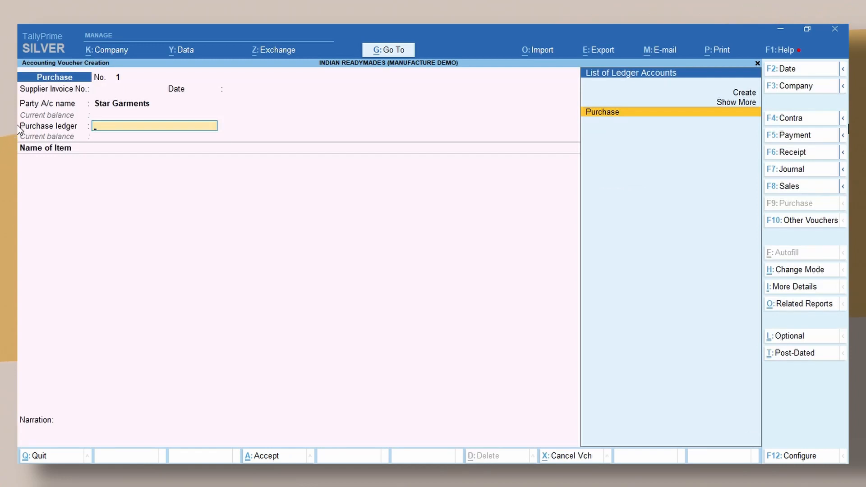
pyautogui.press('Return')
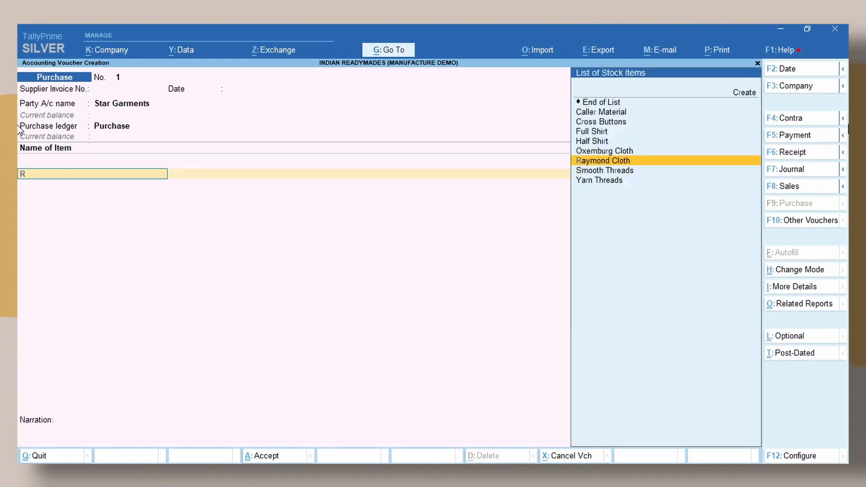
# Enter Raymond Cloth as the first item with a quantity of 3,500 mt at a rate of 650
pyautogui.write('Ray')
pyautogui.press('Return')
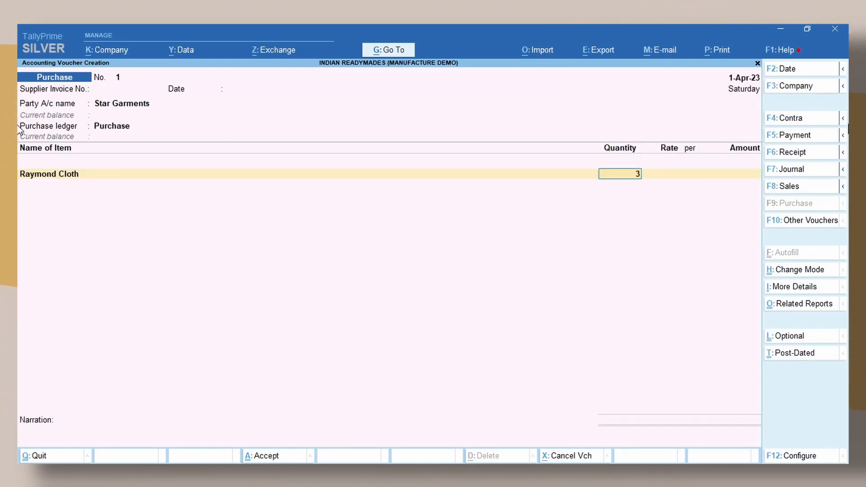
pyautogui.write('3,500')
pyautogui.press('Return')
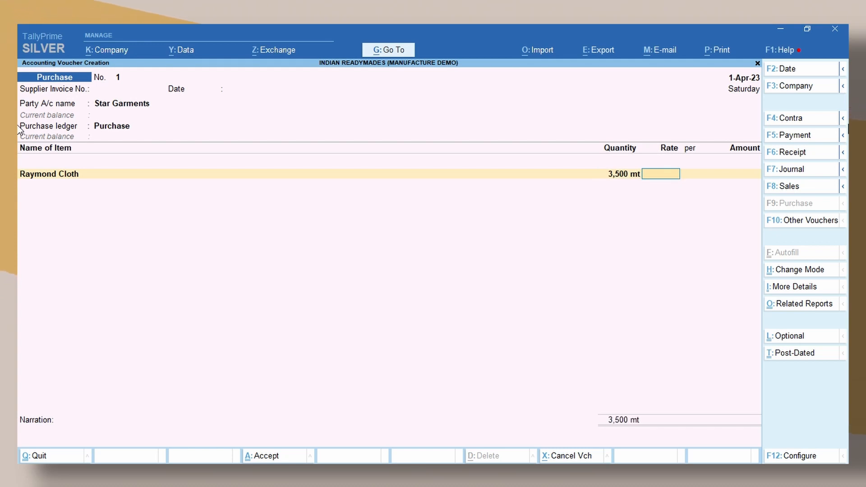
pyautogui.write('650')
pyautogui.press('Return')
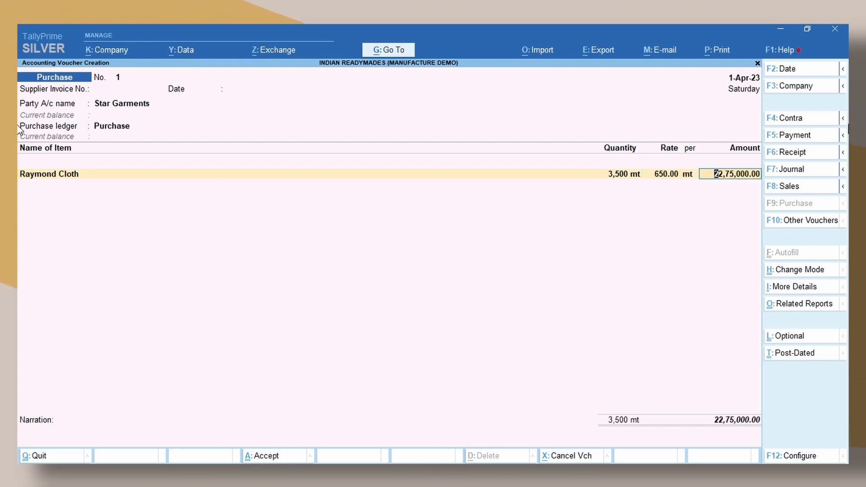
pyautogui.press('Return')
# Add Oxemburg Cloth with a quantity of 4,000 mt at a rate of 550 and save the Star Garments purchase voucher
pyautogui.write('O')
pyautogui.press('Return')
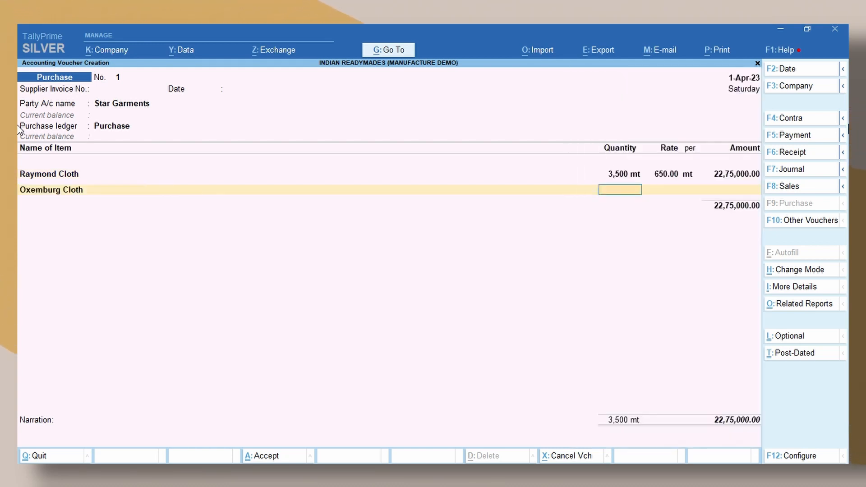
pyautogui.write('4000')
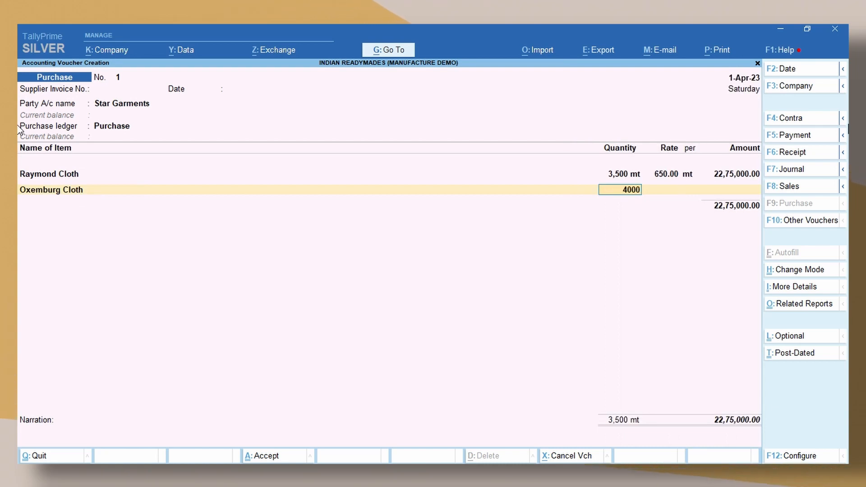
pyautogui.press('Return')
pyautogui.write('550')
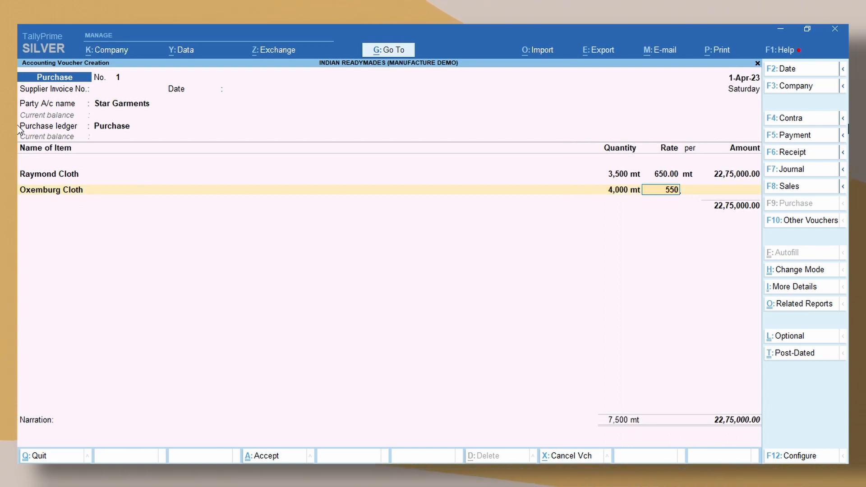
pyautogui.press('Return')
pyautogui.press('Return')
pyautogui.press('Return')
pyautogui.press('Return')
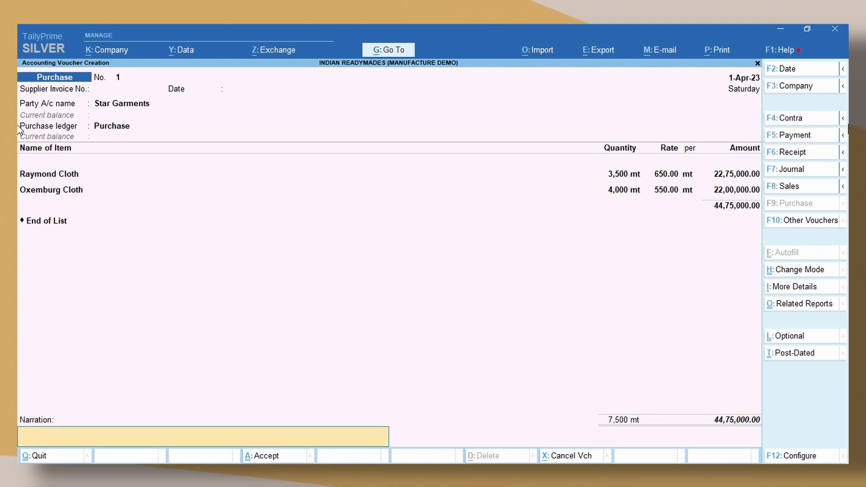
pyautogui.press('Return')
pyautogui.press('Return')
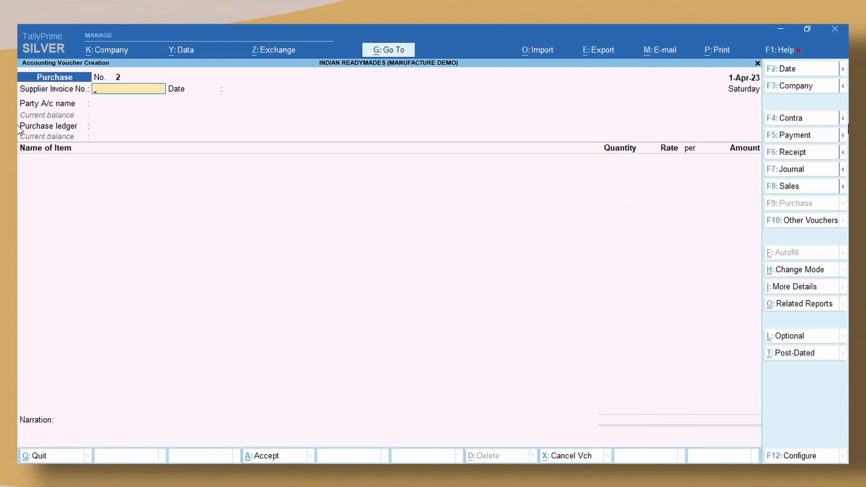
# Set Ganesh Enterprises as the party account and Purchase as the purchase ledger in the new purchase voucher
pyautogui.press('Return')
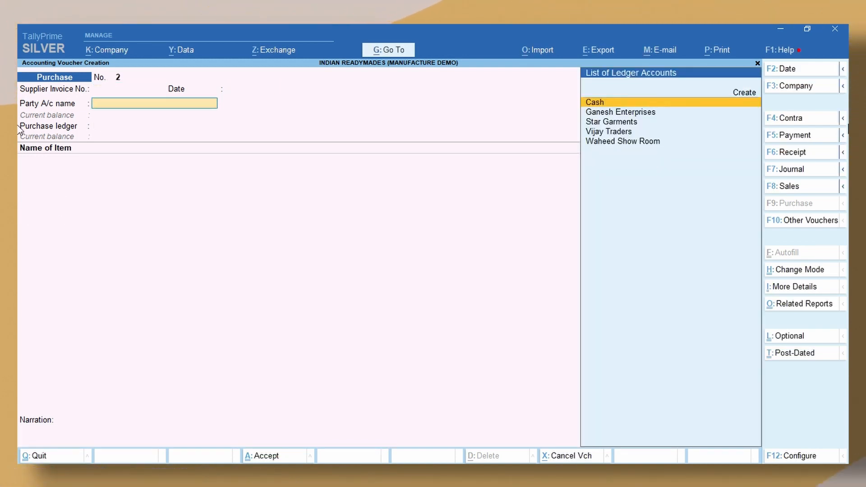
pyautogui.write('G')
pyautogui.press('Return')
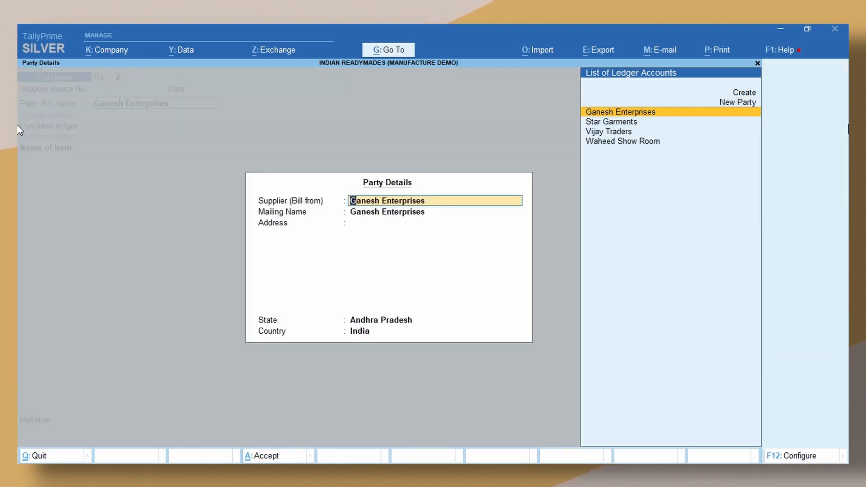
pyautogui.hotkey('ctrl', 'a')
pyautogui.press('Return')
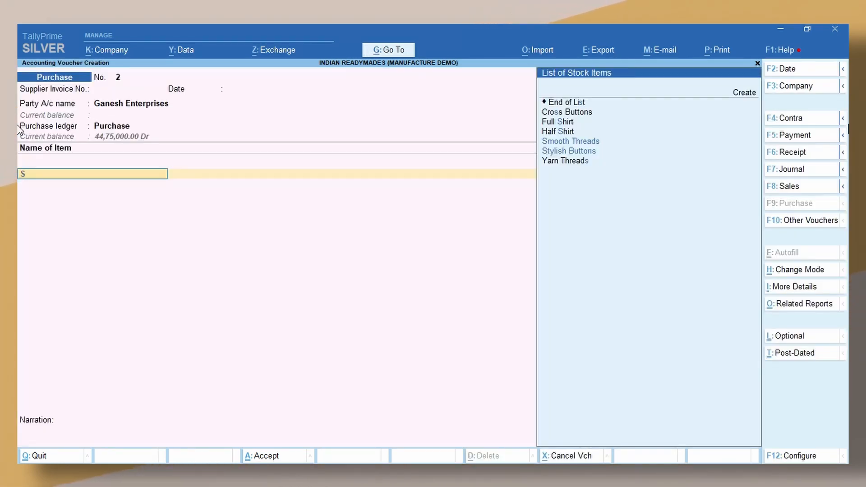
# Enter Stylish Buttons as the first item with a quantity of 2,000 dz at a rate of 80
pyautogui.write('ST')
pyautogui.press('Return')
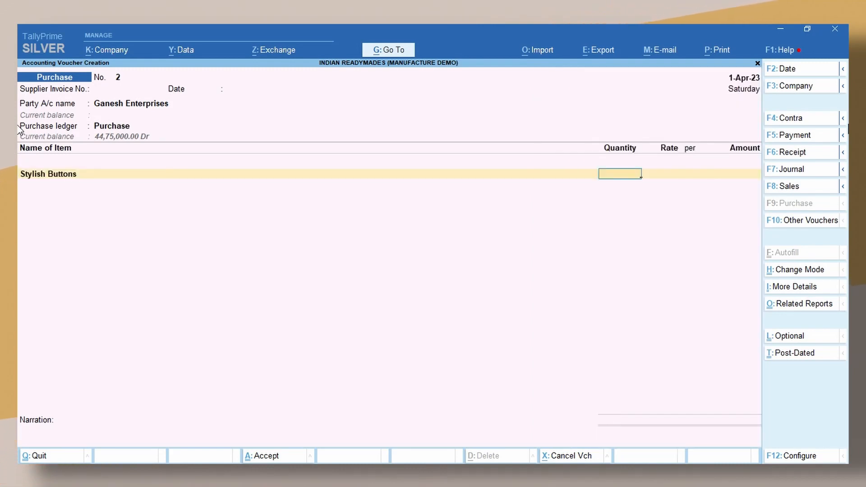
pyautogui.write('2000')
pyautogui.press('Return')
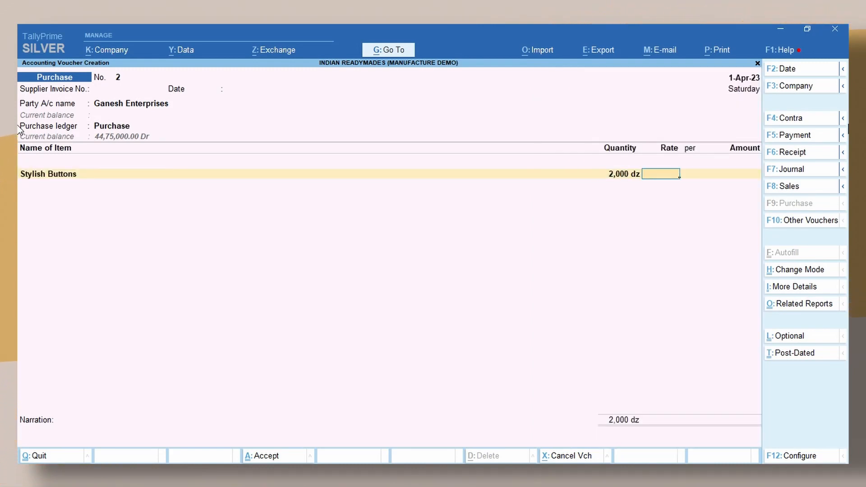
pyautogui.press('Return')
pyautogui.press('Return')
pyautogui.press('Return')
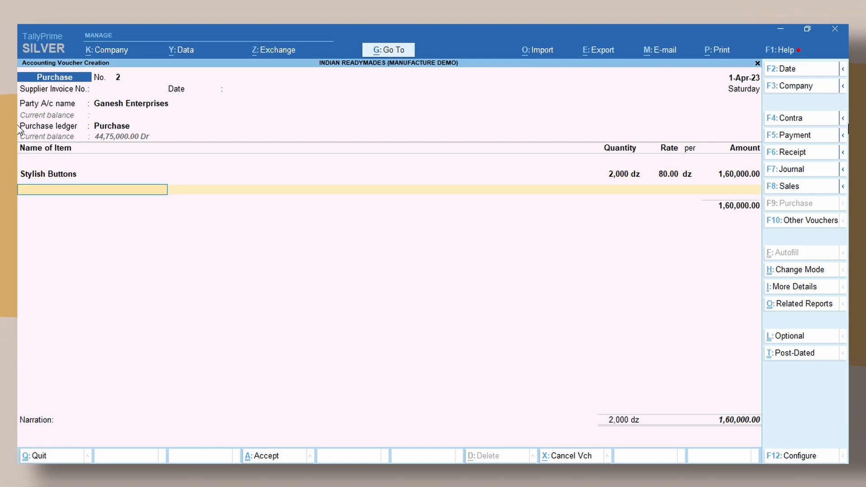
# Add Cross Buttons with a quantity of 1,300 dz at a rate of 40 and save the Ganesh Enterprises purchase voucher
pyautogui.write('CR')
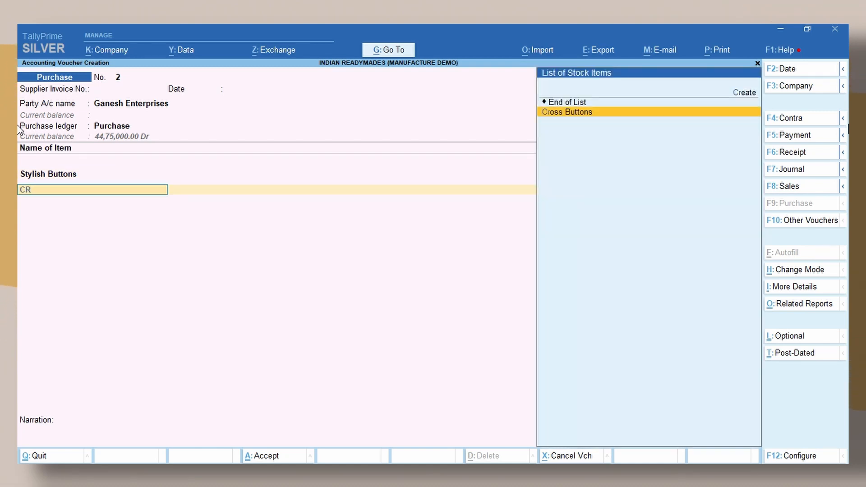
pyautogui.press('Return')
pyautogui.write('1,3')
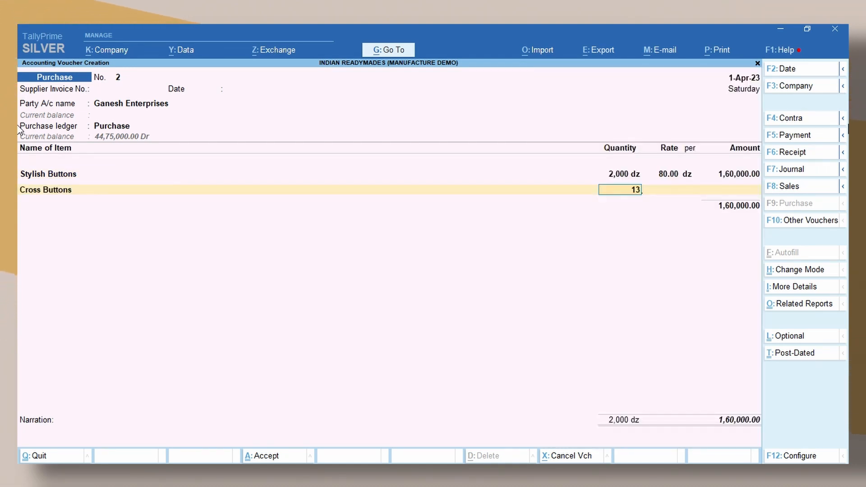
pyautogui.write('00')
pyautogui.press('Return')
pyautogui.write('4')
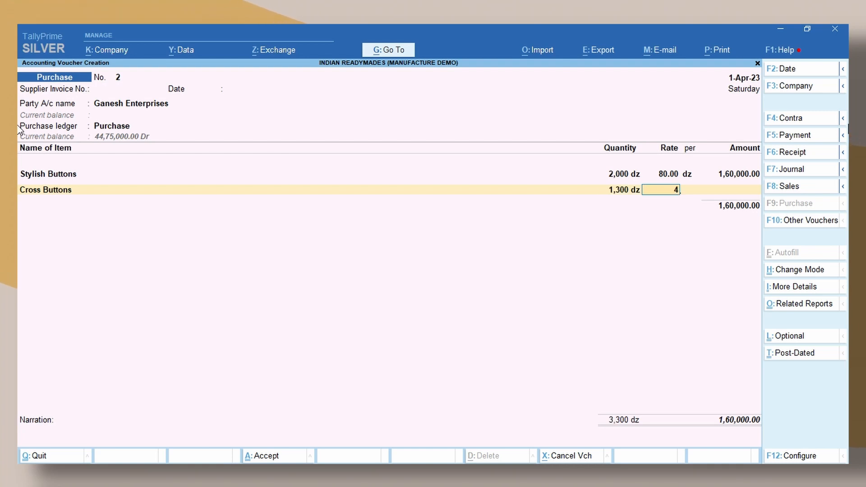
pyautogui.write('0')
pyautogui.press('Return')
pyautogui.press('Return')
pyautogui.press('Return')
pyautogui.press('Return')
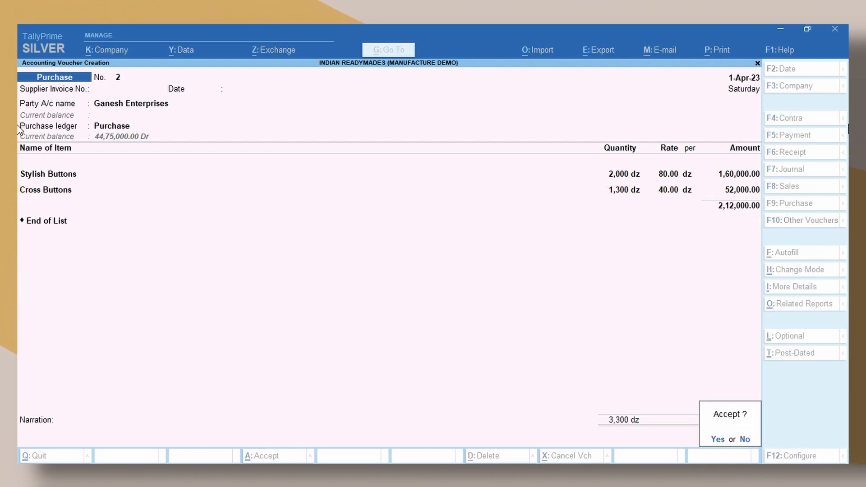
pyautogui.press('Return')
# Set Vijay Traders as the party account and Purchase as the purchase ledger in the third purchase voucher
pyautogui.press('Return')
pyautogui.press('Return')
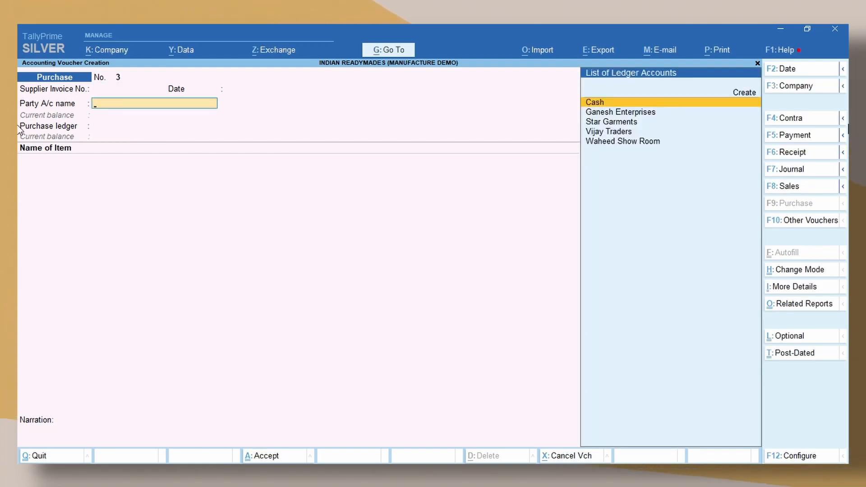
pyautogui.write('VI')
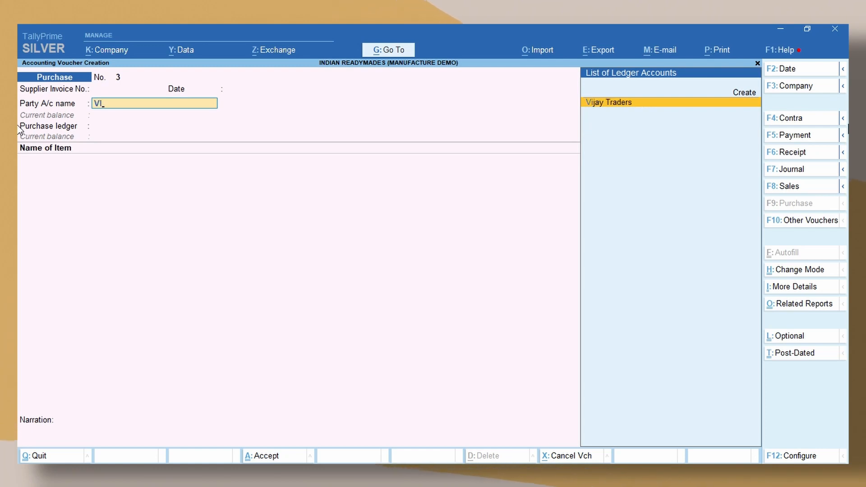
pyautogui.press('Return')
pyautogui.hotkey('ctrl', 'a')
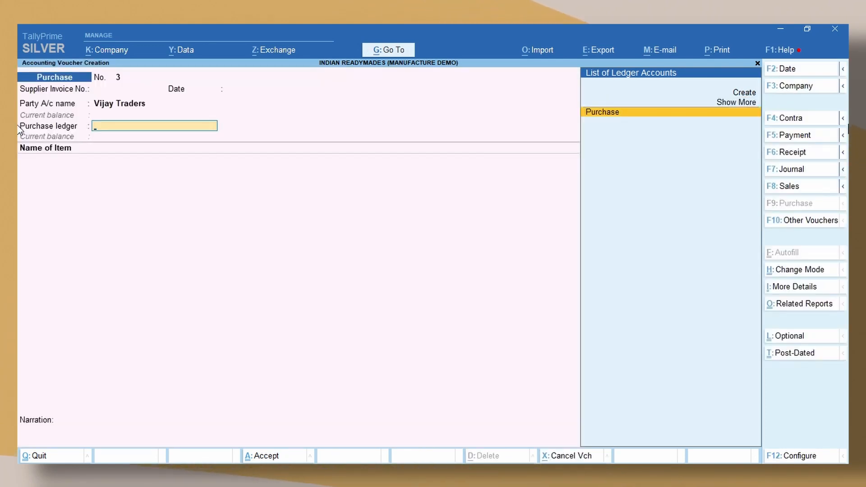
pyautogui.press('Return')
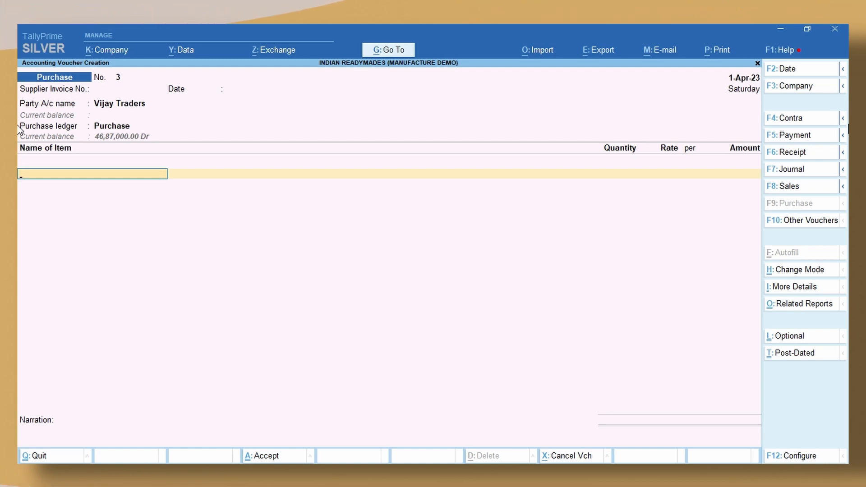
# Enter Smooth Threads as the first item with a quantity of 2,000 pc at a rate of 50
pyautogui.write('sm')
pyautogui.press('Return')
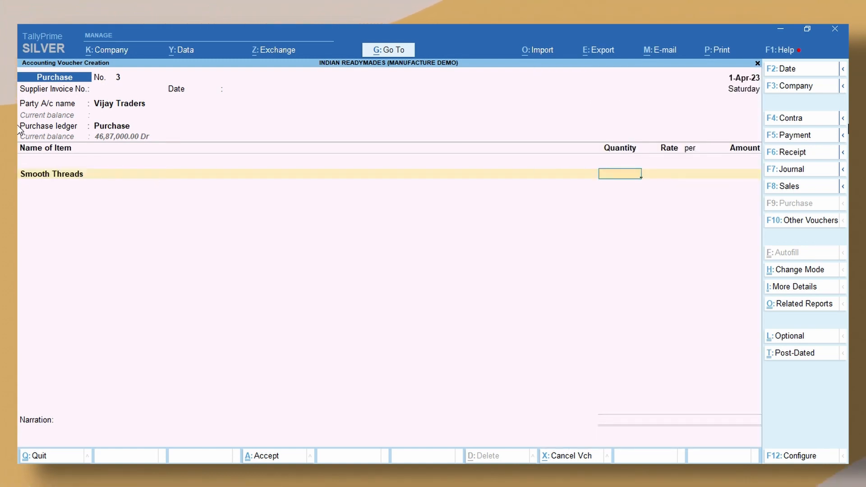
pyautogui.write('2000')
pyautogui.press('Return')
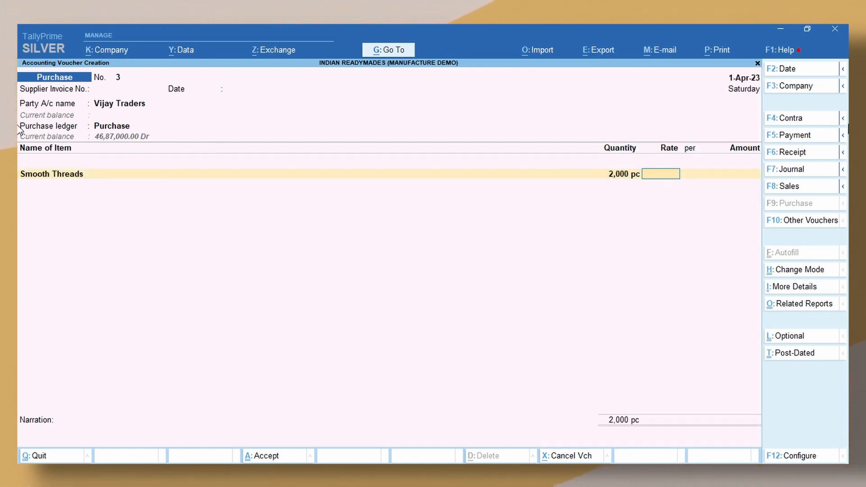
pyautogui.write('50')
pyautogui.press('Return')
pyautogui.press('Return')
pyautogui.press('Return')
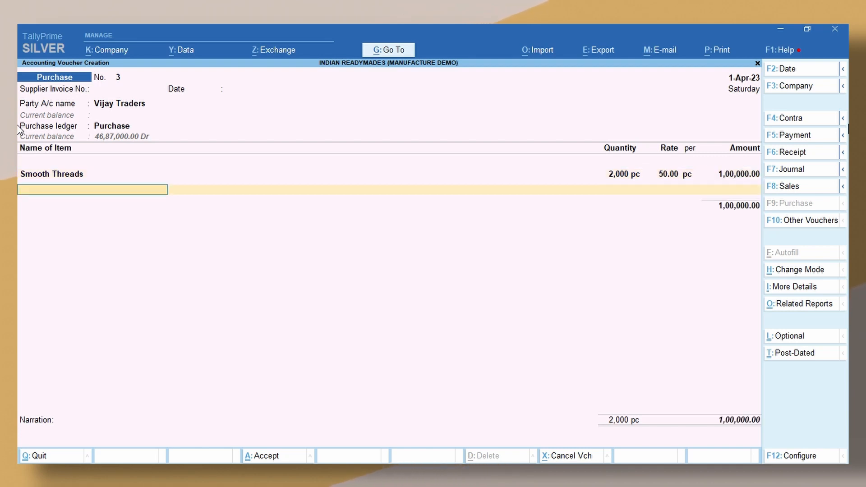
# Add Yarn Threads with a quantity of 1,500 pc at a rate of 55 and save the Vijay Traders purchase voucher
pyautogui.write('Y')
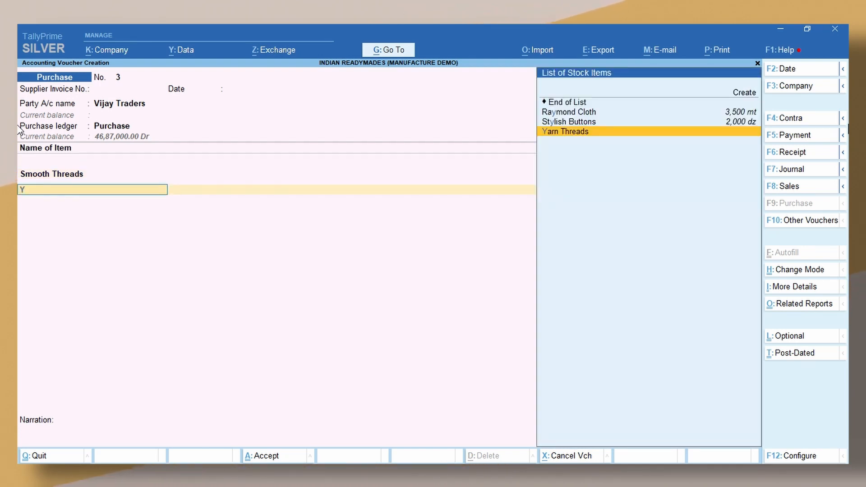
pyautogui.write('a')
pyautogui.press('Return')
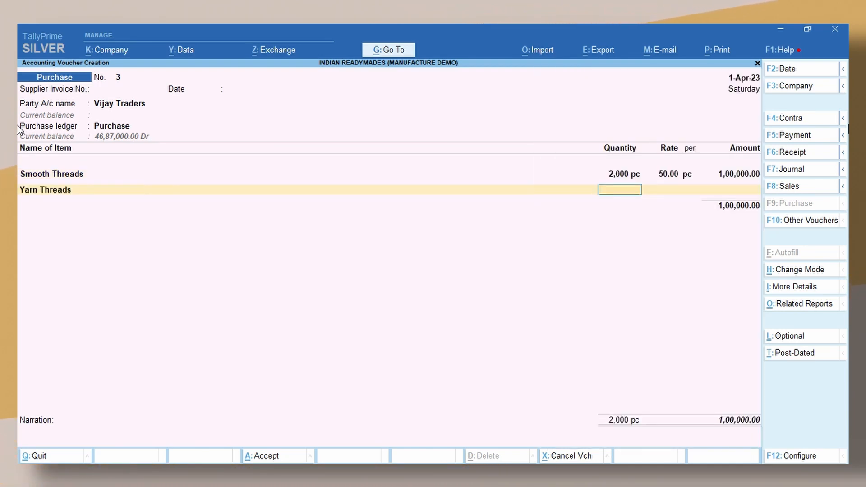
pyautogui.write('1500')
pyautogui.press('Return')
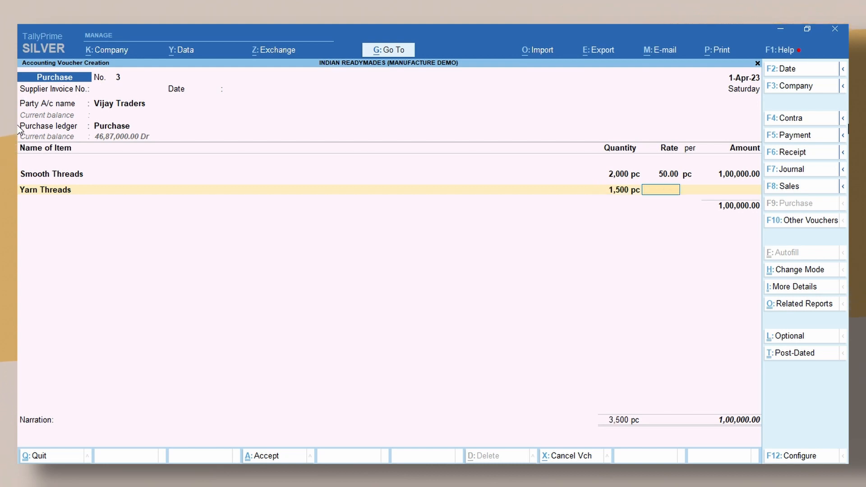
pyautogui.write('55')
pyautogui.press('Return')
pyautogui.press('Return')
pyautogui.press('Return')
pyautogui.press('Return')
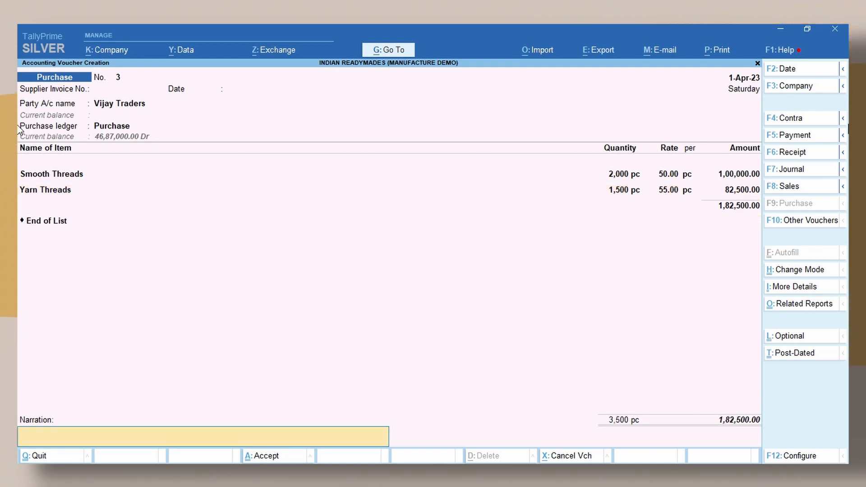
pyautogui.press('Return')
pyautogui.press('Return')
# Set Cash as the party account and Purchase as the purchase ledger in the fourth purchase voucher
pyautogui.press('Return')
pyautogui.press('Return')
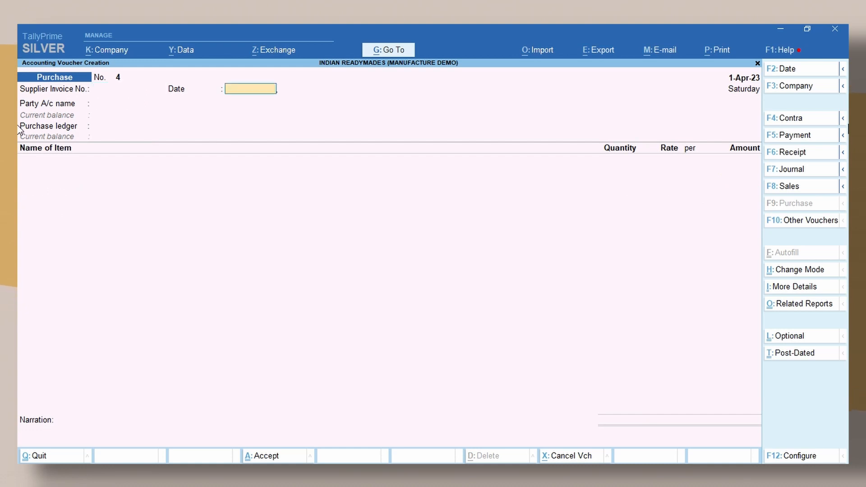
pyautogui.write('c')
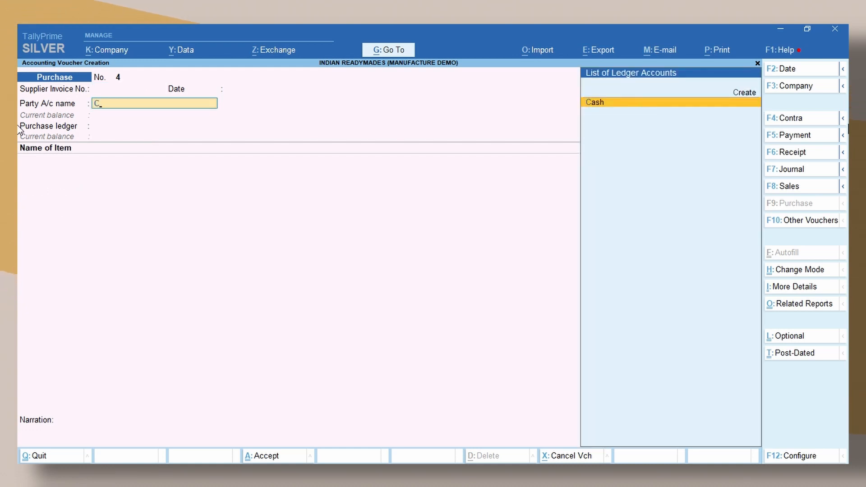
pyautogui.press('Return')
pyautogui.hotkey('ctrl', 'a')
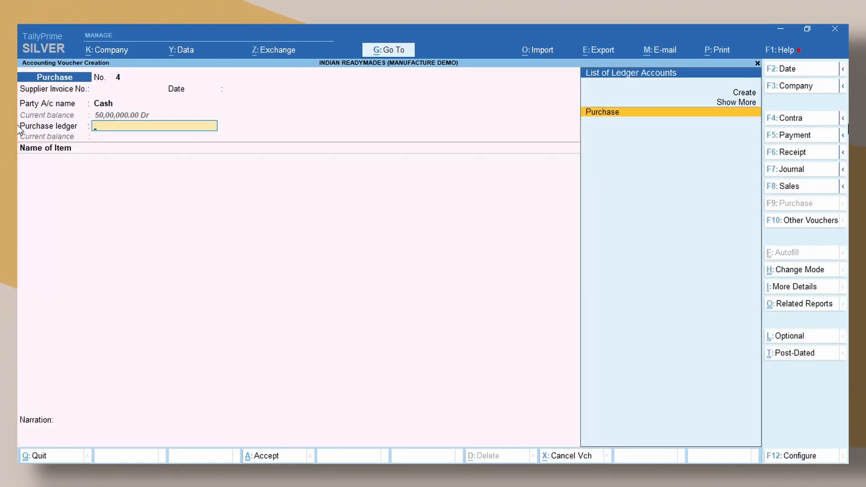
pyautogui.press('Return')
# Enter Caller Material with a quantity of 3,000 pc at a rate of 60 and save the cash purchase voucher
pyautogui.write('C')
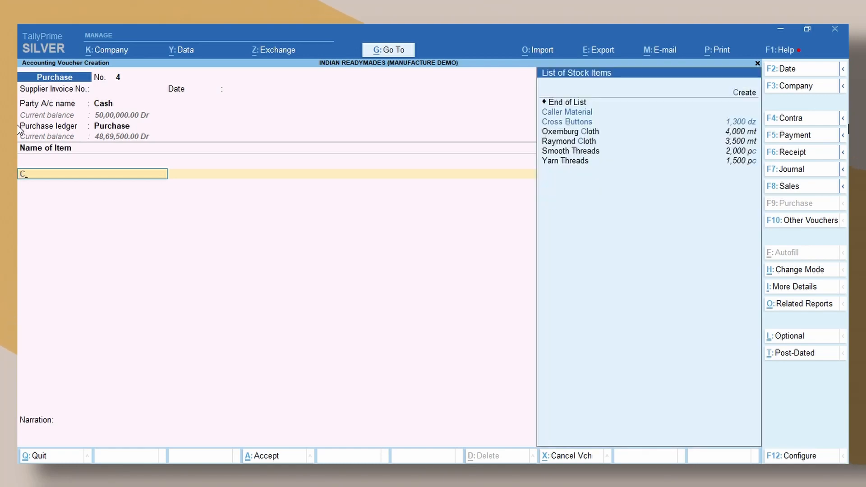
pyautogui.write('a')
pyautogui.press('Return')
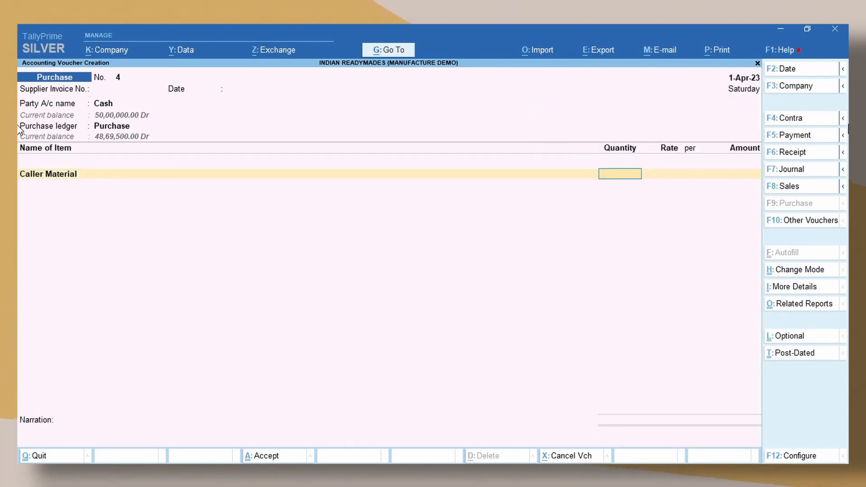
pyautogui.write('3000')
pyautogui.press('Return')
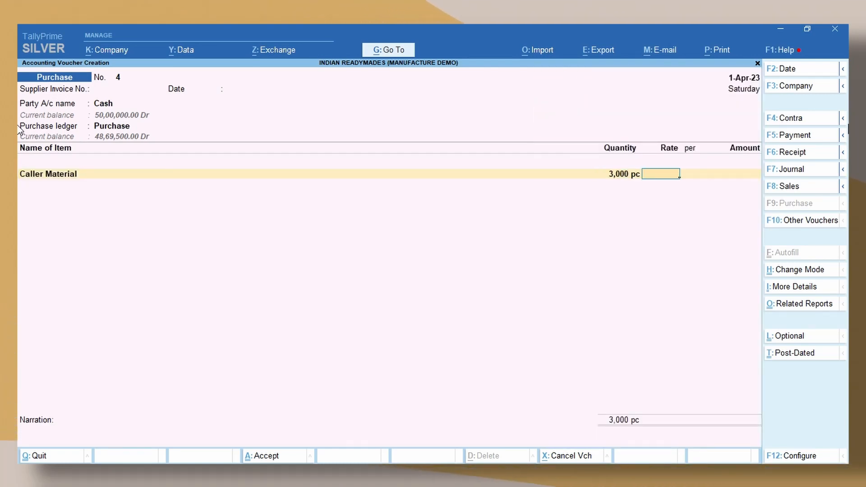
pyautogui.write('60')
pyautogui.press('Return')
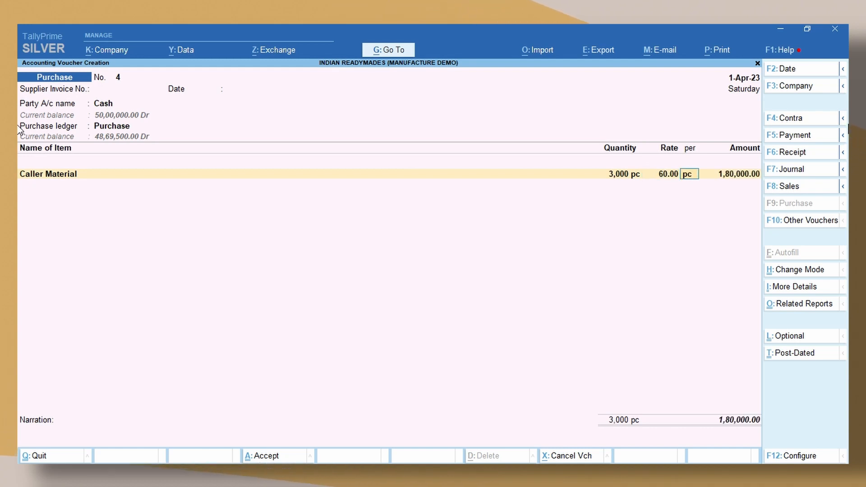
pyautogui.press('Return')
pyautogui.press('Return')
pyautogui.press('Return')
pyautogui.press('Return')
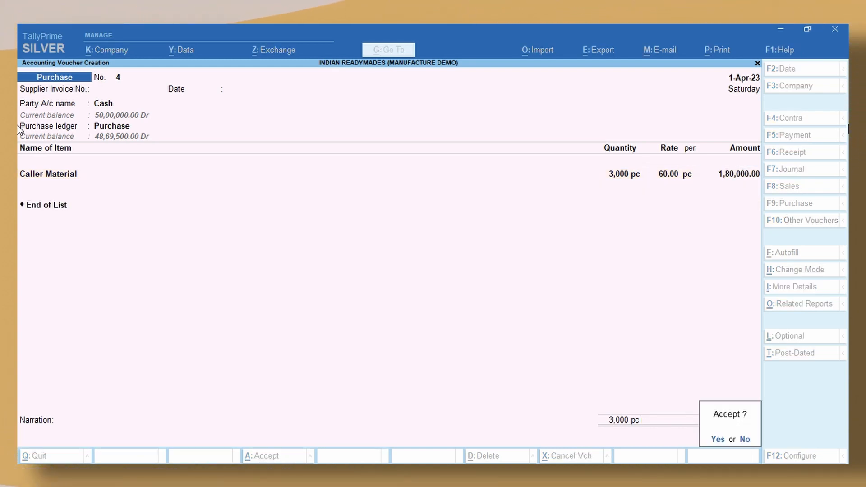
pyautogui.press('Return')
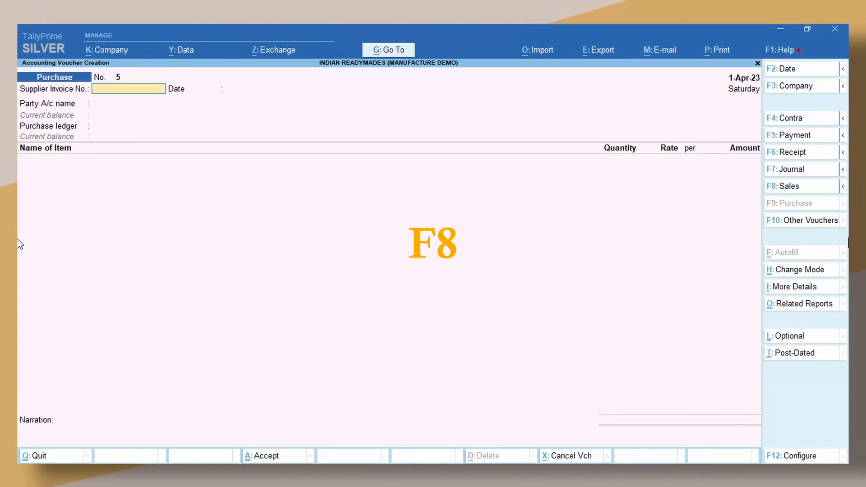
# Start a sales voucher with Waheed Show Room as the party account and Sales as the sales ledger
pyautogui.press('F8')
pyautogui.press('Return')
pyautogui.press('Return')
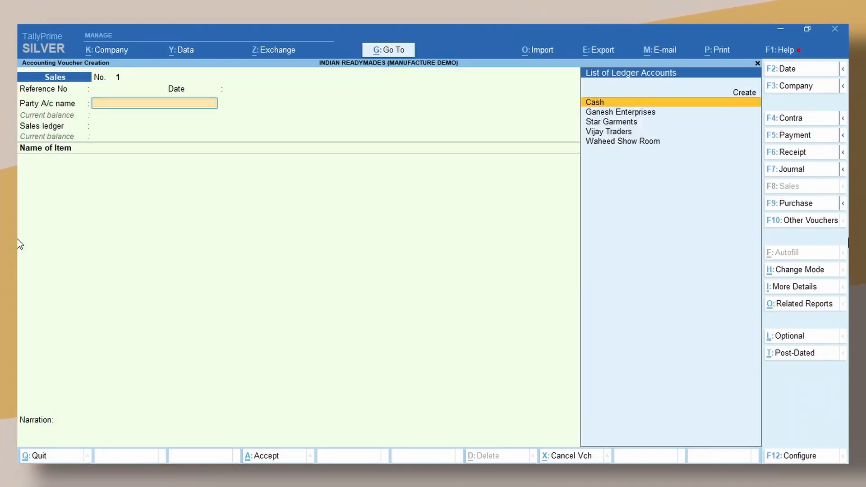
pyautogui.write('Wa')
pyautogui.press('Return')
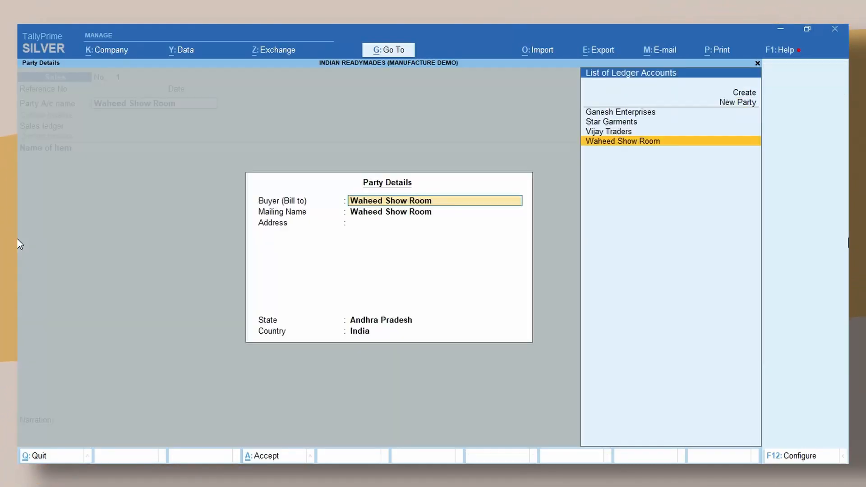
pyautogui.hotkey('ctrl', 'a')
pyautogui.press('Return')
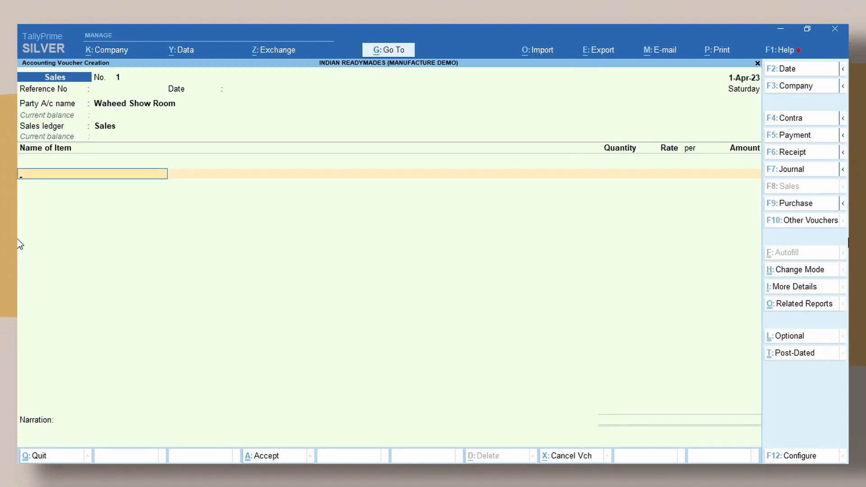
# Try to enter a sale of 800 nos of Full Shirt, and quit the sales voucher without saving
pyautogui.press('Return')
pyautogui.write('80')
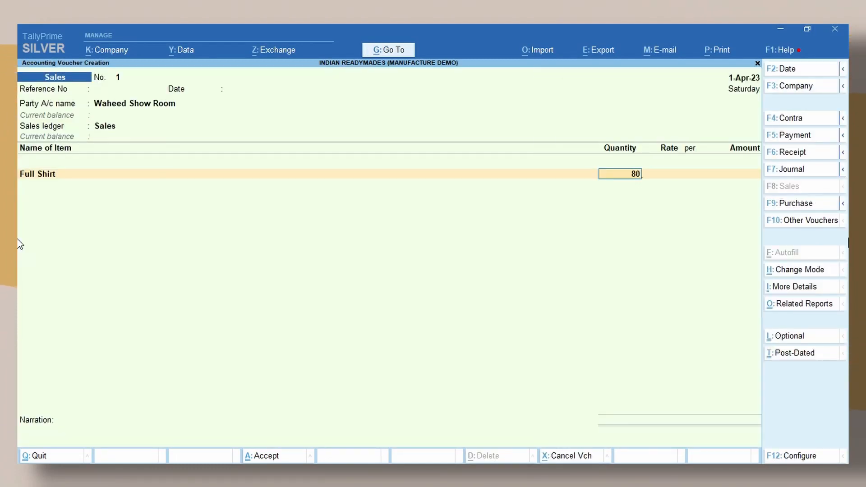
pyautogui.write('0')
pyautogui.press('Return')
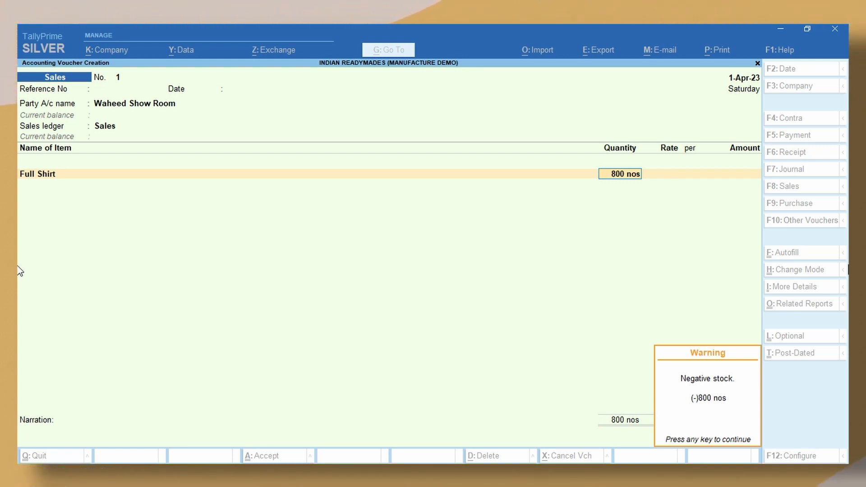
pyautogui.press('Return')
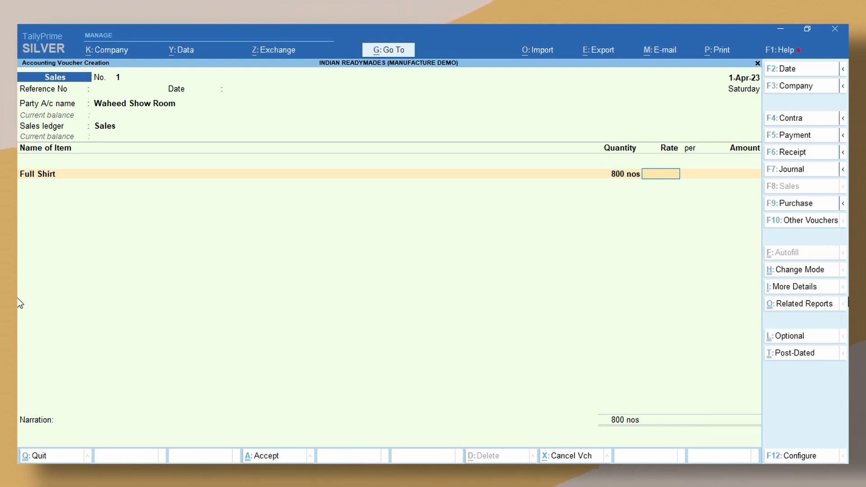
pyautogui.press('Escape')
pyautogui.press('y')
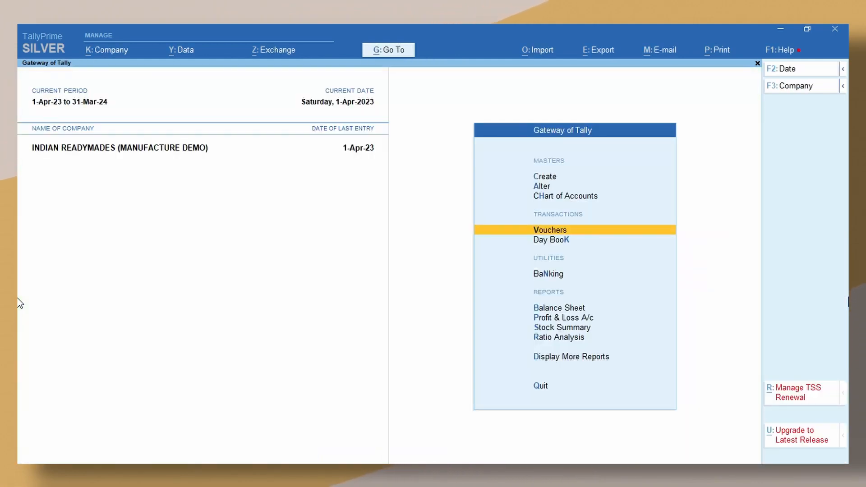
# Start creating a new voucher type master and name it Manufacturing
pyautogui.press('Up')
pyautogui.press('Up')
pyautogui.press('Up')
pyautogui.press('Return')
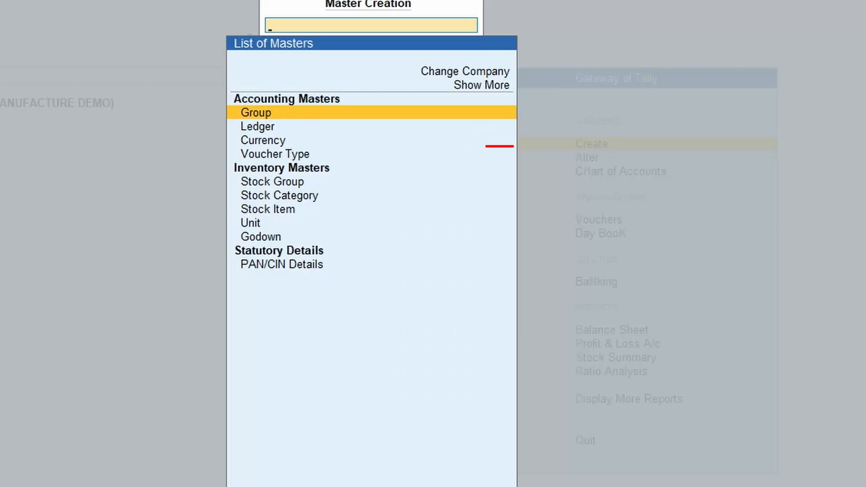
pyautogui.press('Down')
pyautogui.press('Down')
pyautogui.press('Down')
pyautogui.press('Return')
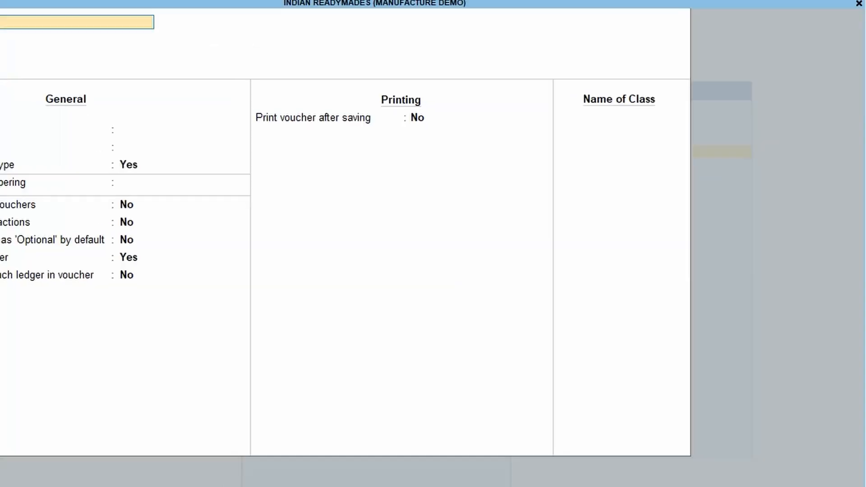
pyautogui.write('Manufactur')
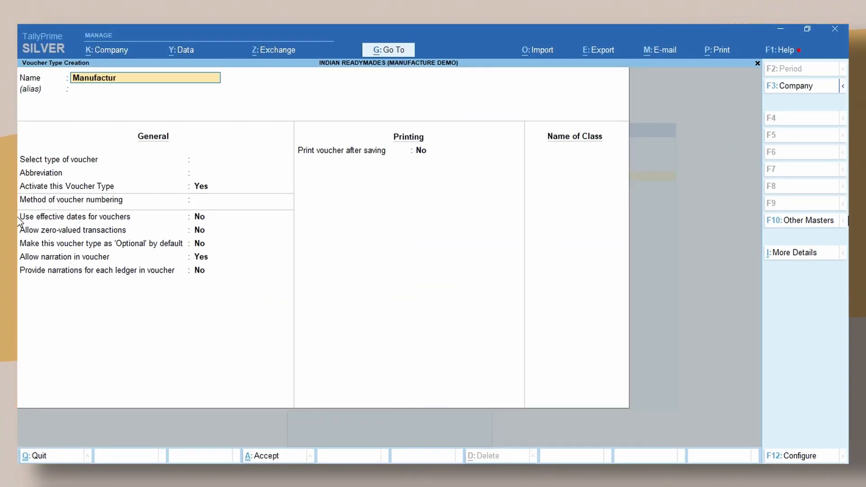
pyautogui.write('ing')
pyautogui.press('Return')
pyautogui.press('Return')
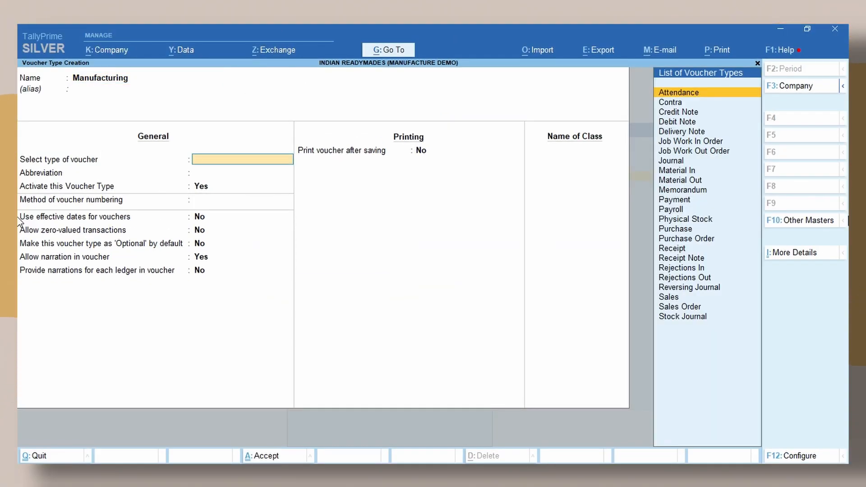
# Set Stock Journal as the underlying type of the Manufacturing voucher type
pyautogui.write('S')
pyautogui.press('Down')
pyautogui.press('Down')
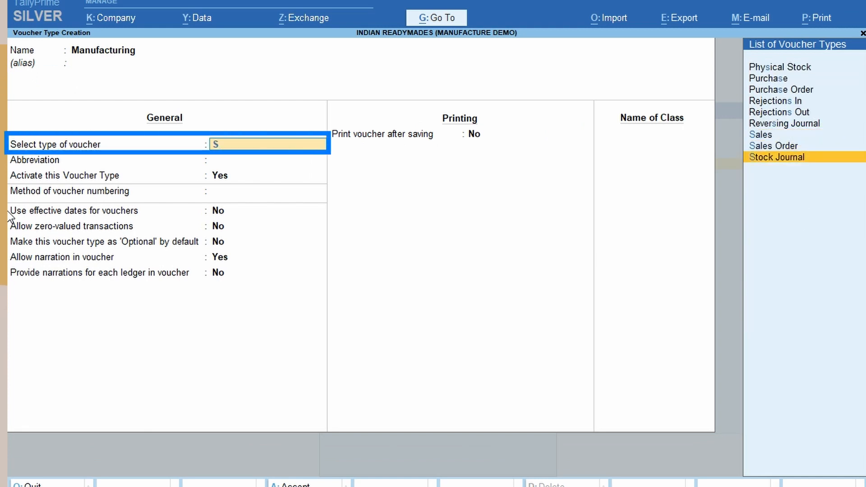
pyautogui.press('Return')
# Enable use as a manufacturing journal, keep the other defaults, save the voucher type and return to the Gateway of Tally
pyautogui.press('Return')
pyautogui.press('Return')
pyautogui.press('Return')
pyautogui.press('Return')
pyautogui.press('Return')
pyautogui.press('Return')
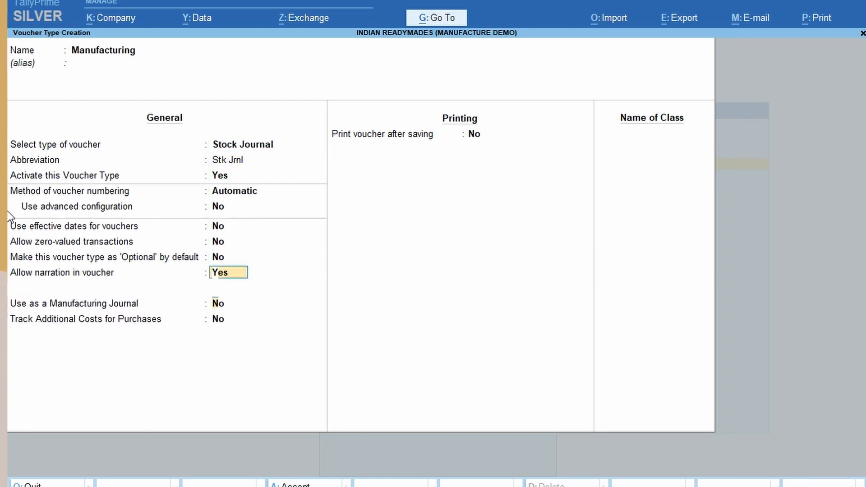
pyautogui.press('Return')
pyautogui.press('Return')
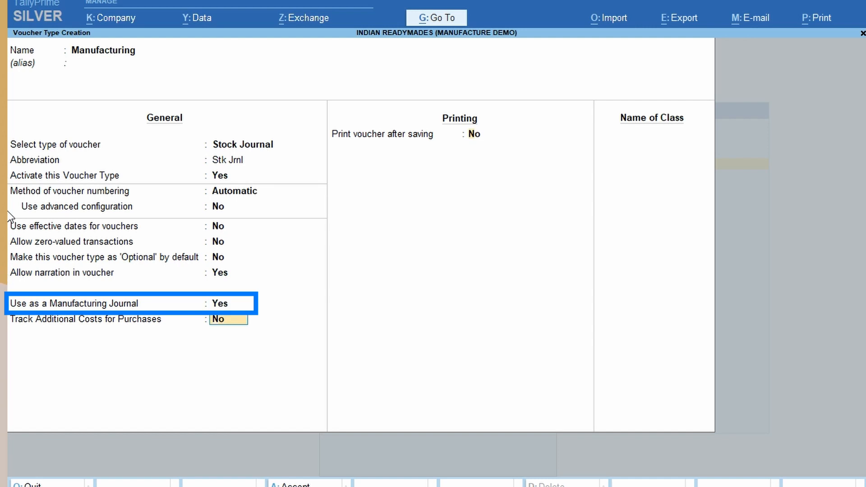
pyautogui.press('Return')
pyautogui.press('Return')
pyautogui.press('Return')
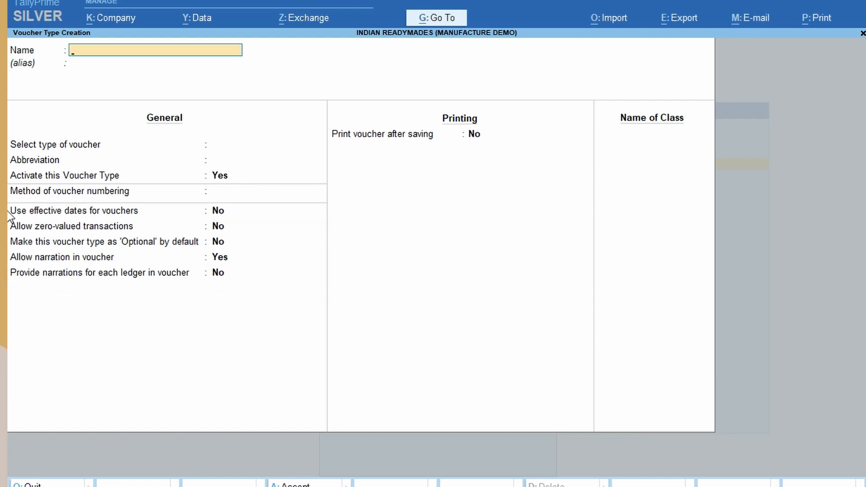
pyautogui.press('Escape')
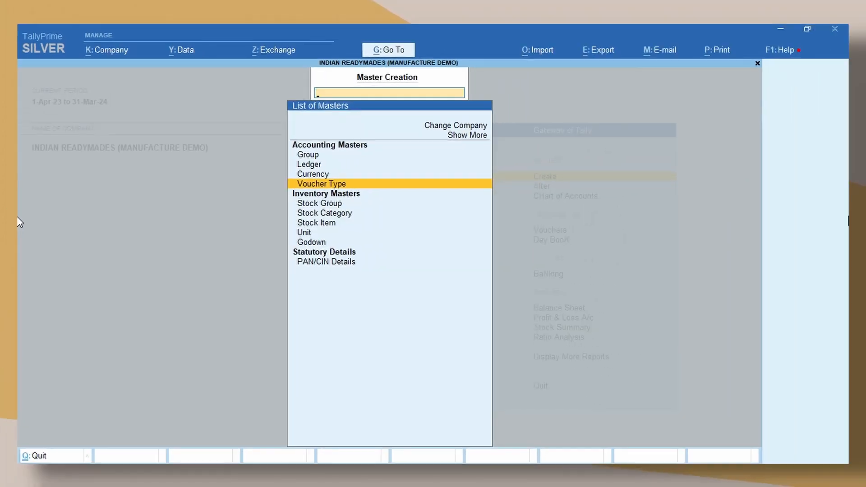
pyautogui.press('Escape')
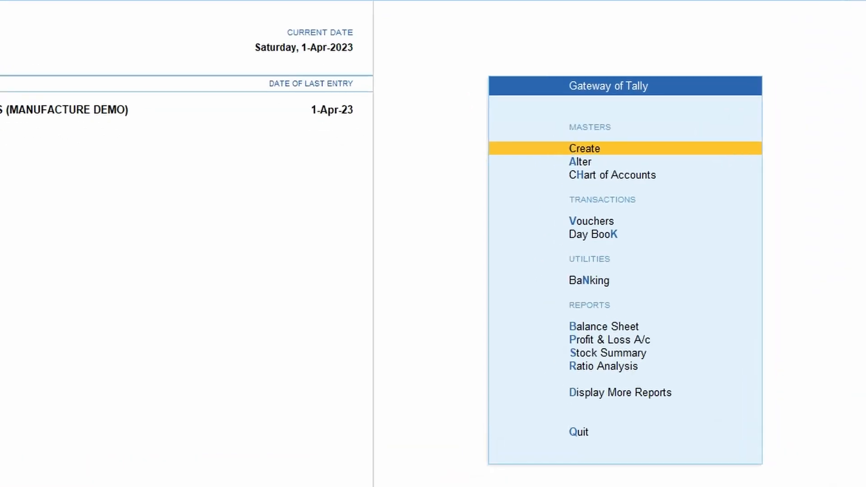
# Open voucher entry and switch the voucher type from Sales to Manufacturing
pyautogui.press('Down')
pyautogui.press('Down')
pyautogui.press('Down')
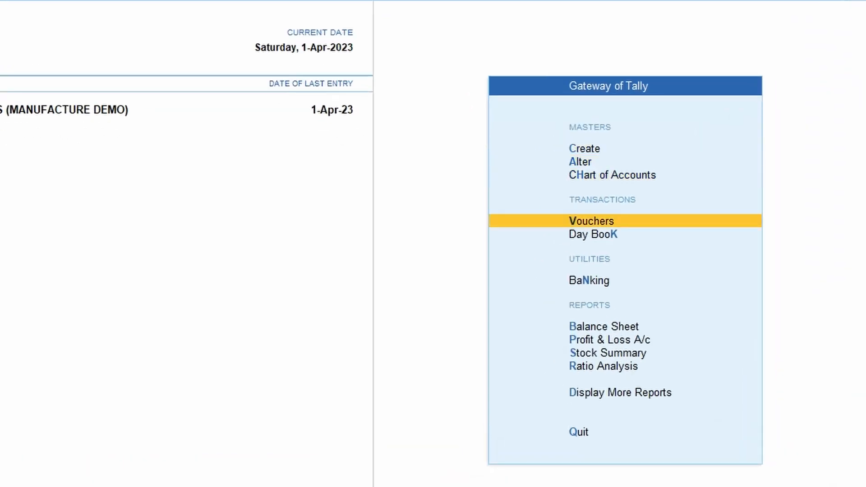
pyautogui.press('Return')
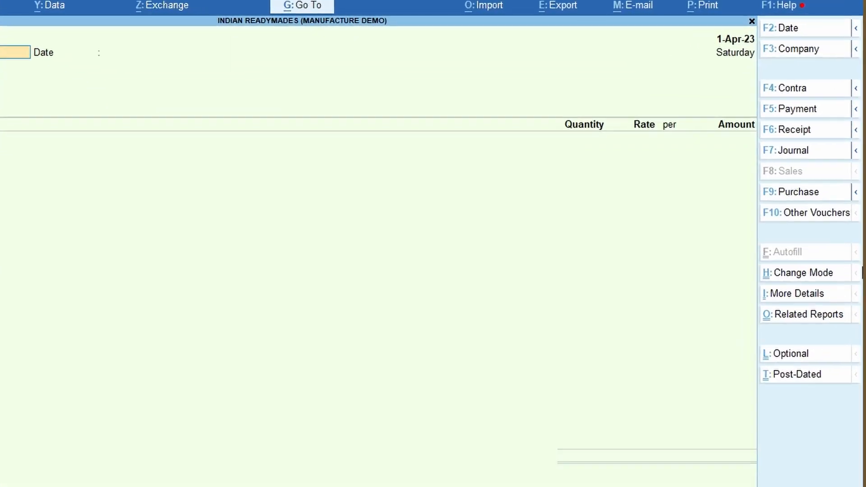
pyautogui.click(841, 221)
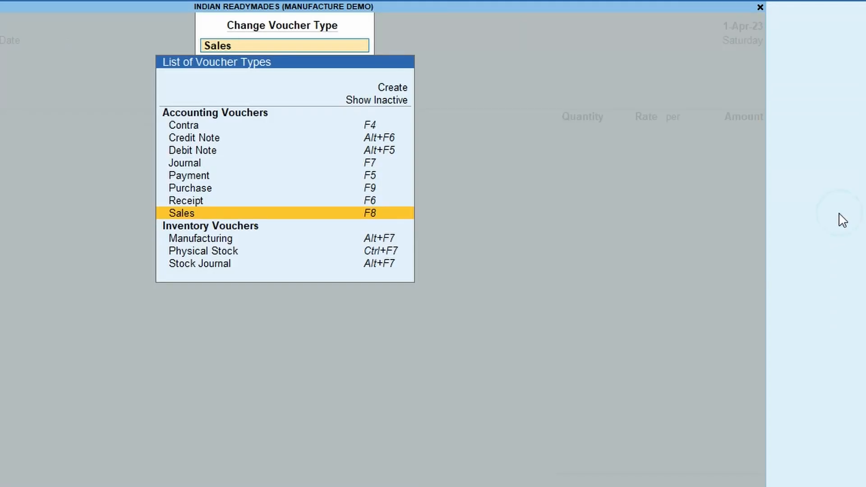
pyautogui.press('Down')
pyautogui.press('Return')
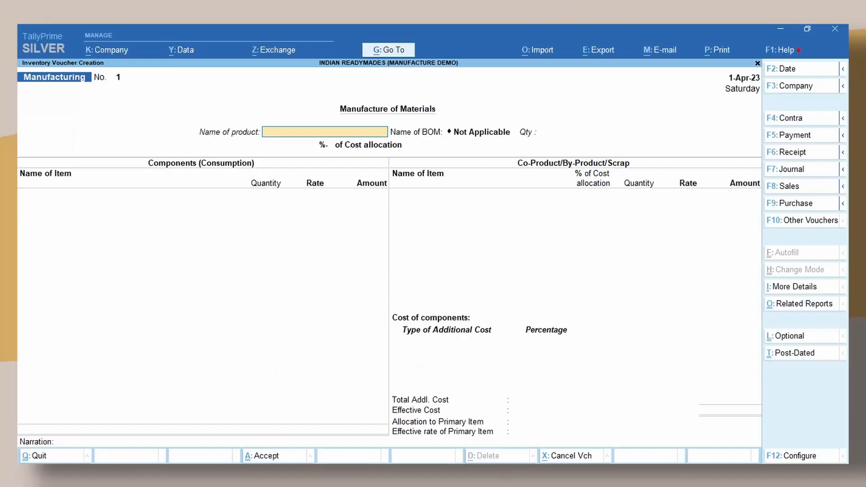
# Set Half Shirt as the product to manufacture, with a quantity of 1,300 nos and no BOM
pyautogui.write('HA')
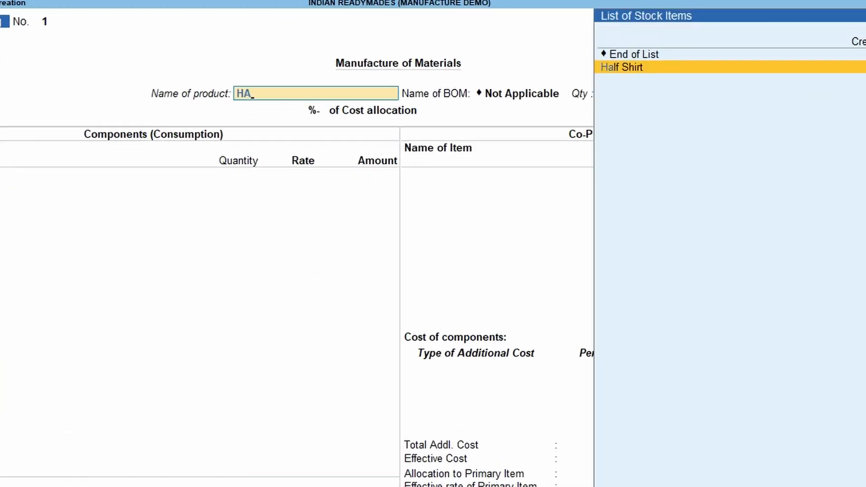
pyautogui.press('Return')
pyautogui.write('1,300')
pyautogui.press('Return')
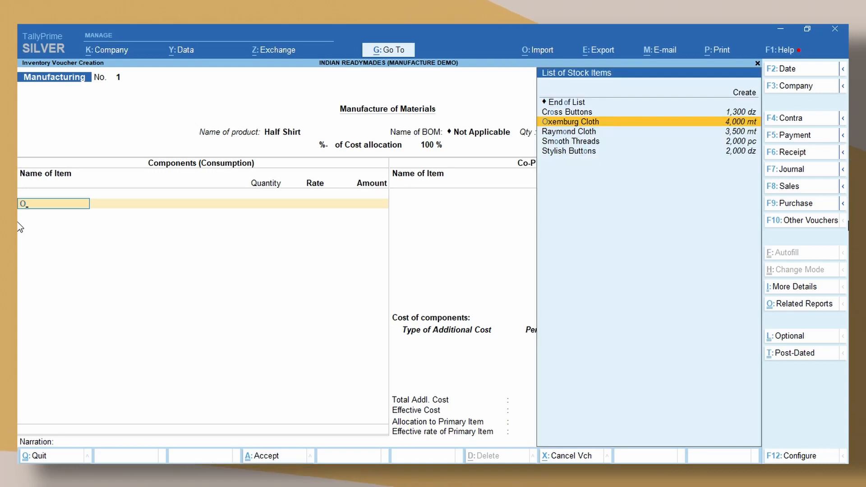
# Add Oxemburg Cloth as the first consumed component, 2,600 mt at a rate of 550 per mt
pyautogui.press('Return')
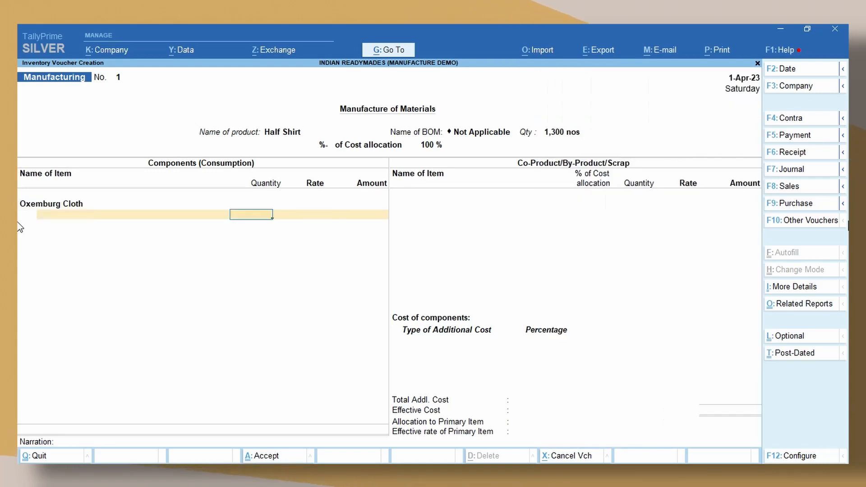
pyautogui.write('260')
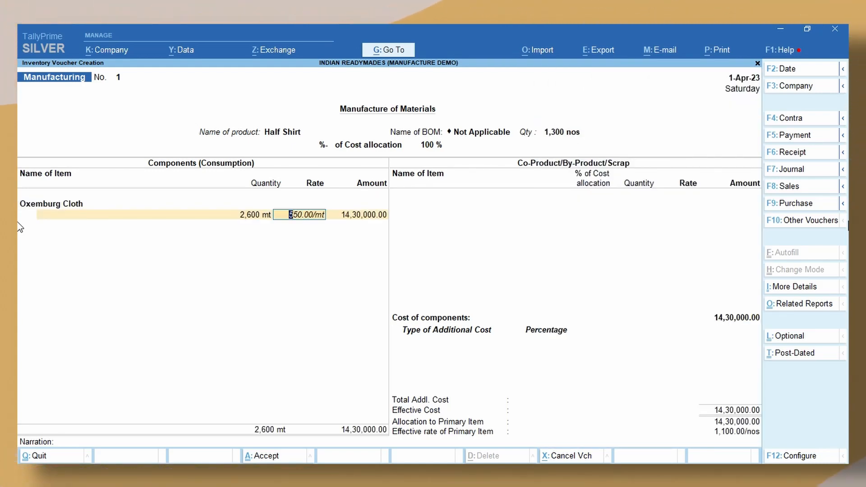
pyautogui.press('Return')
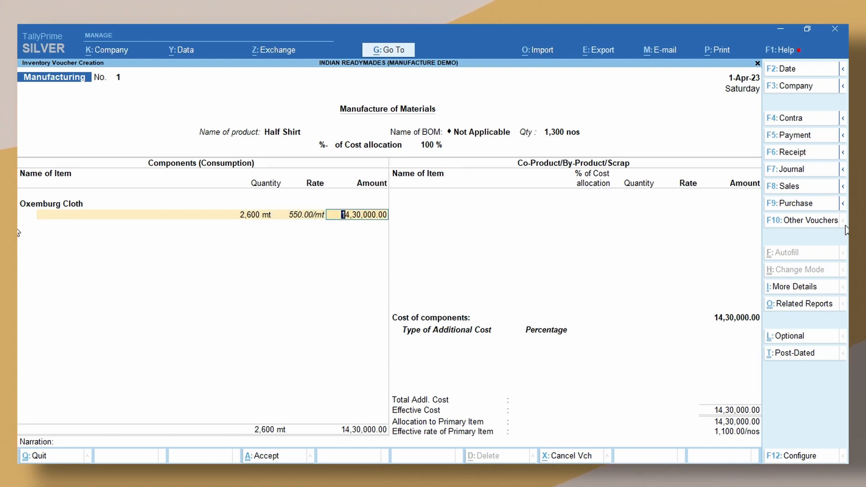
pyautogui.press('Return')
# Add Stylish Buttons to the Half Shirt components, 867 dz at a rate of 80 per dz
pyautogui.write('ST')
pyautogui.press('Return')
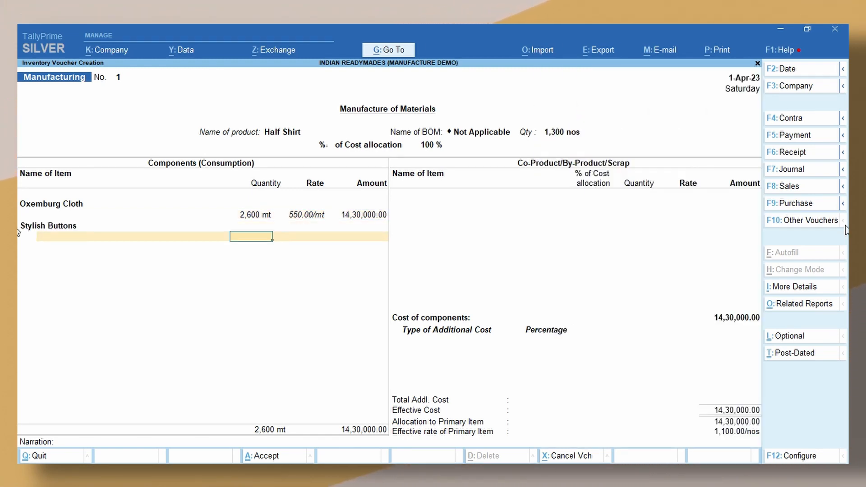
pyautogui.write('867')
pyautogui.press('Return')
pyautogui.write('80')
pyautogui.press('Return')
pyautogui.press('Return')
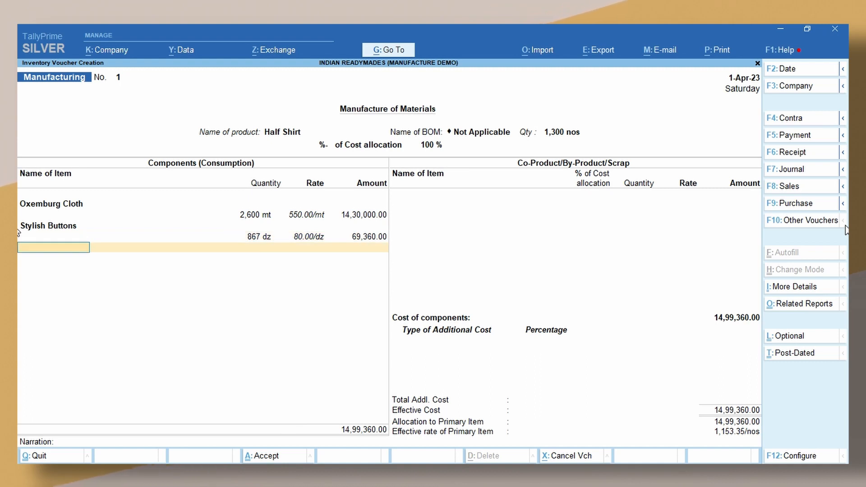
# Add Yarn Threads to the Half Shirt components, 1,300 pc at a rate of 55 per pc
pyautogui.write('YA')
pyautogui.press('Return')
pyautogui.write('1300')
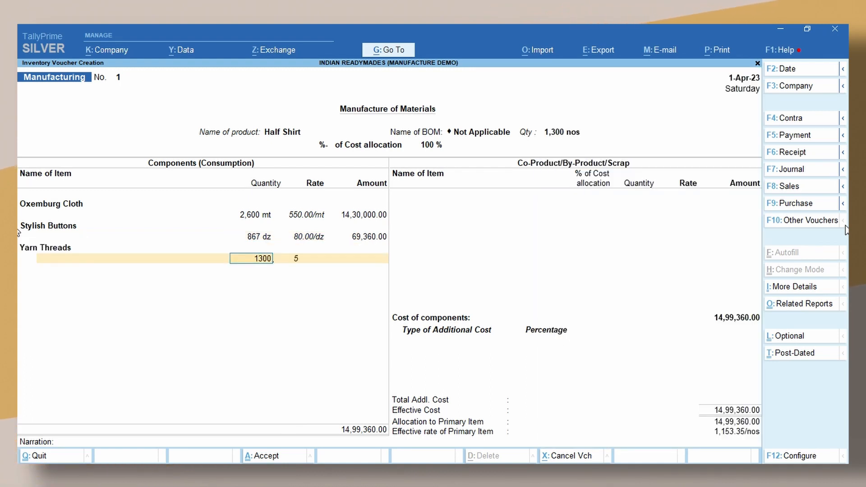
pyautogui.press('Return')
pyautogui.write('55')
pyautogui.press('Return')
pyautogui.press('Return')
# Add Caller Material as the last Half Shirt component, 1,300 pc at 60 per pc, and leave the co-product list empty
pyautogui.write('CA')
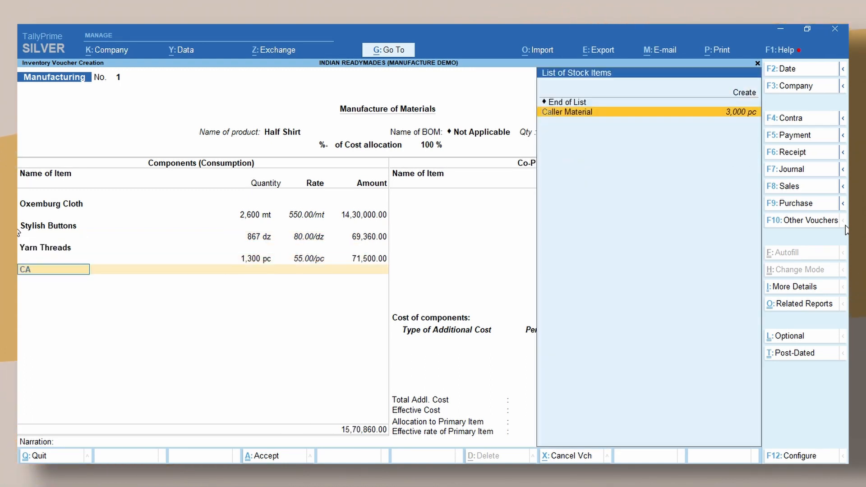
pyautogui.press('Return')
pyautogui.press('Return')
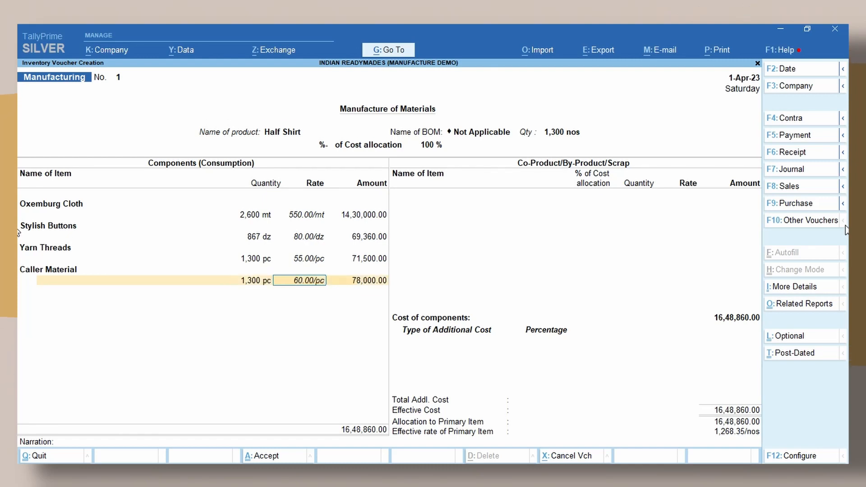
pyautogui.press('Return')
pyautogui.press('Return')
pyautogui.press('Return')
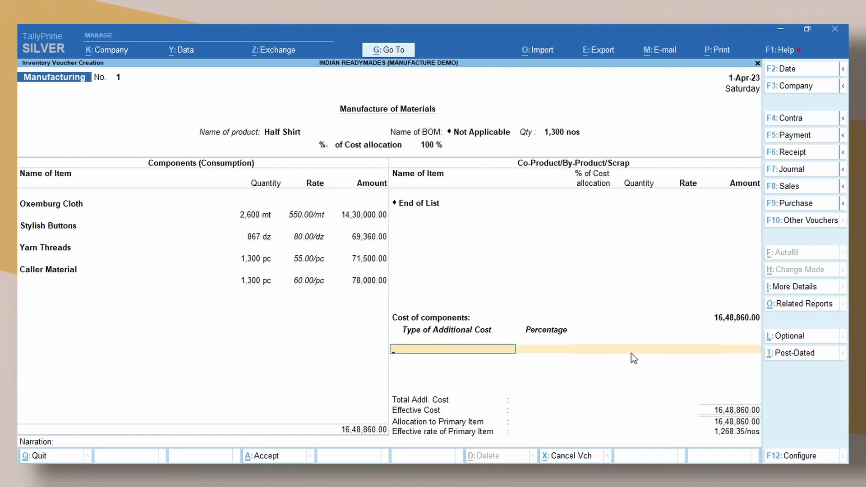
# Add Wages of 39,000 as an additional cost for the Half Shirt manufacture
pyautogui.press('space')
pyautogui.press('Down')
pyautogui.press('Down')
pyautogui.press('Down')
pyautogui.press('Down')
pyautogui.press('Return')
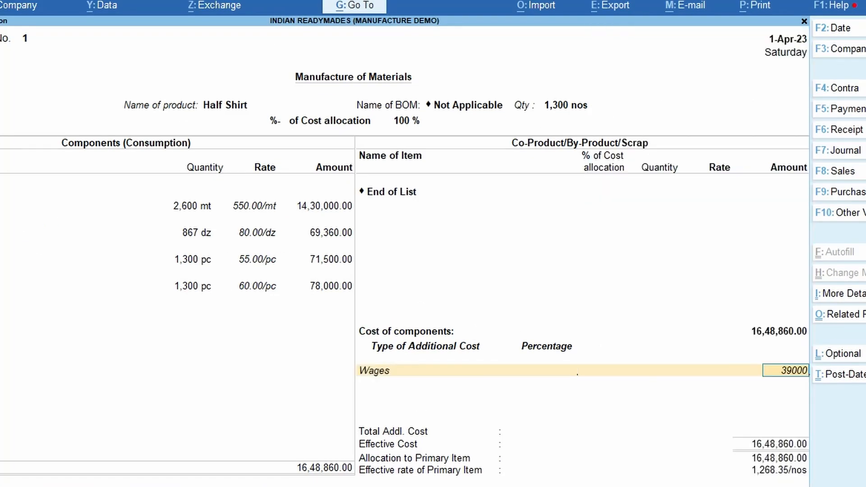
pyautogui.write('39000')
pyautogui.press('Return')
# Add Other Misc. Exp of 91,000 as a second additional cost for the Half Shirt manufacture
pyautogui.write('O')
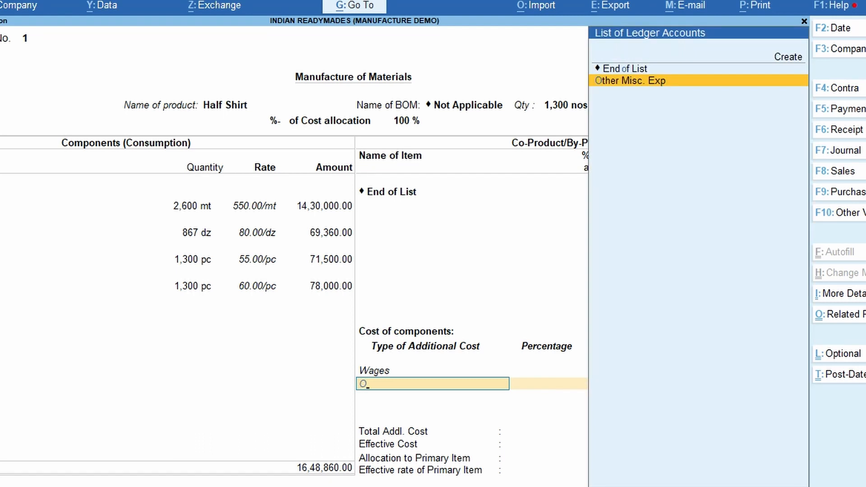
pyautogui.press('Return')
pyautogui.write('91000')
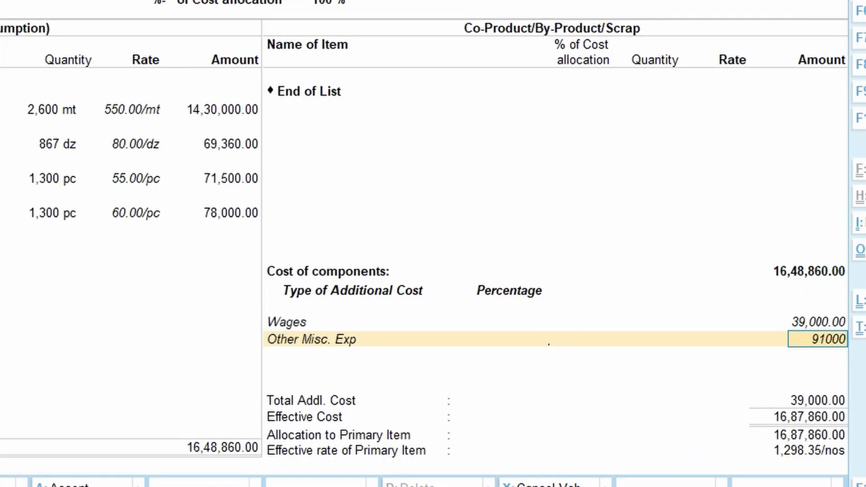
pyautogui.press('Return')
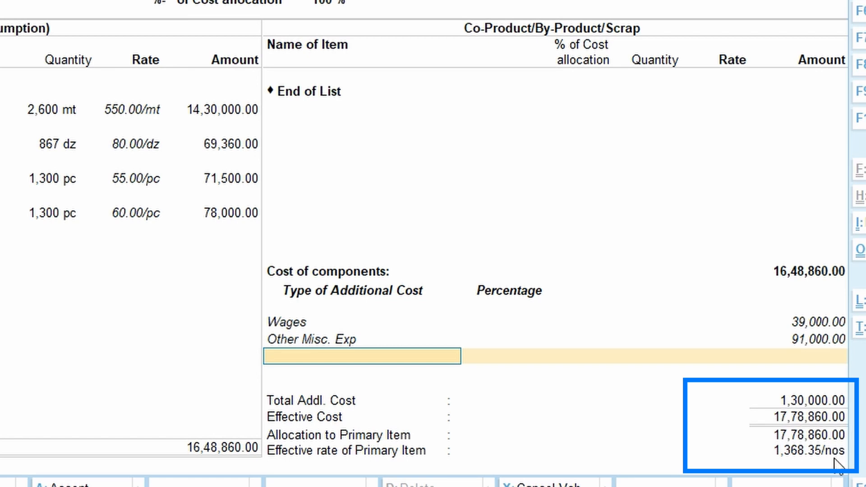
# Finish the additional costs, leave the narration blank and save the Half Shirt manufacturing voucher
pyautogui.press('Return')
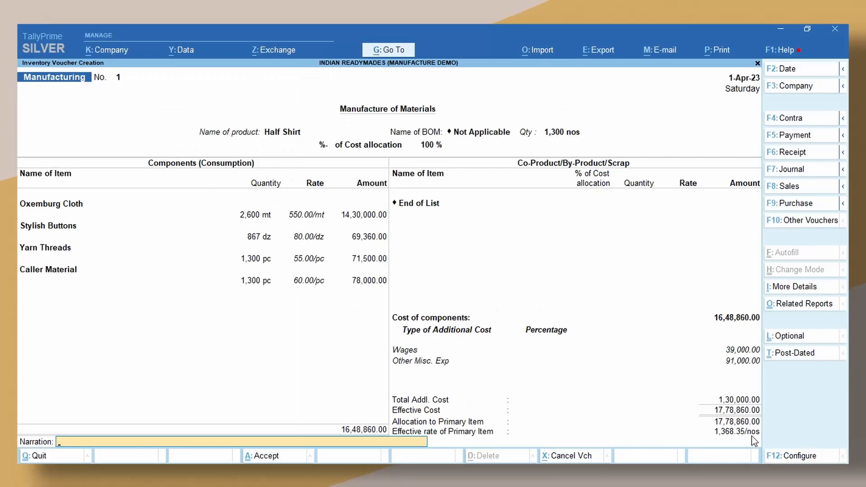
pyautogui.press('Return')
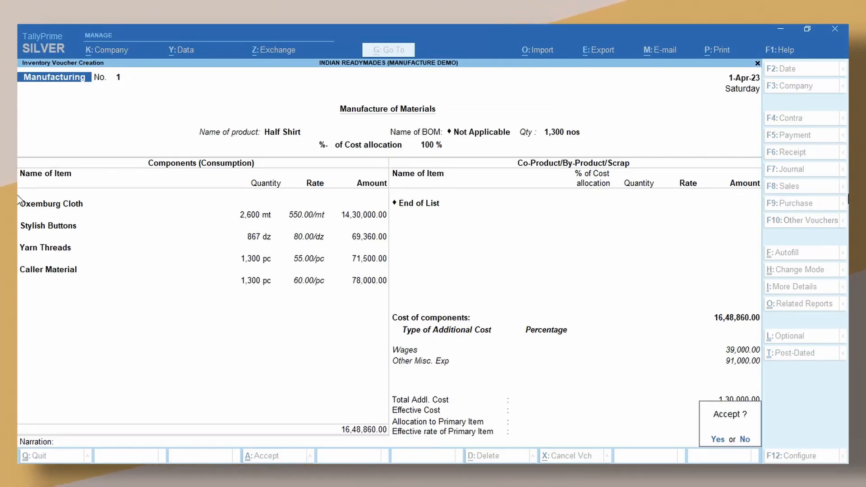
pyautogui.press('Return')
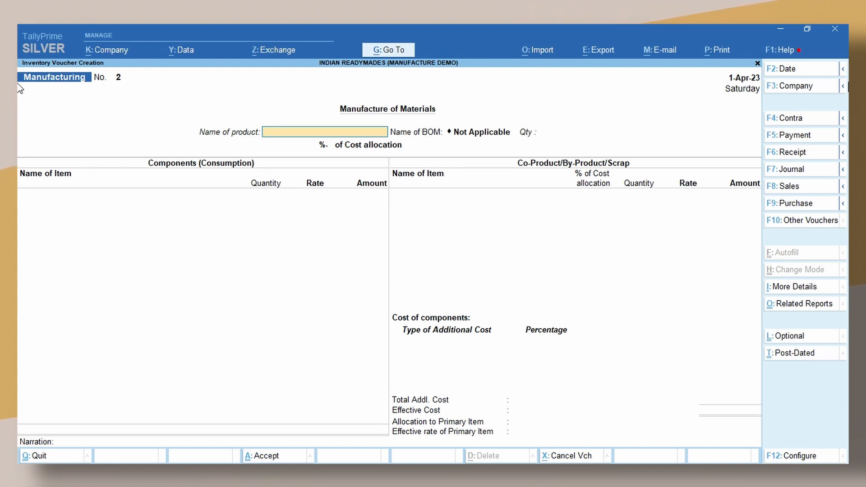
# Set Full Shirt as the product of the new manufacturing voucher, with a quantity of 1,300 nos
pyautogui.write('F')
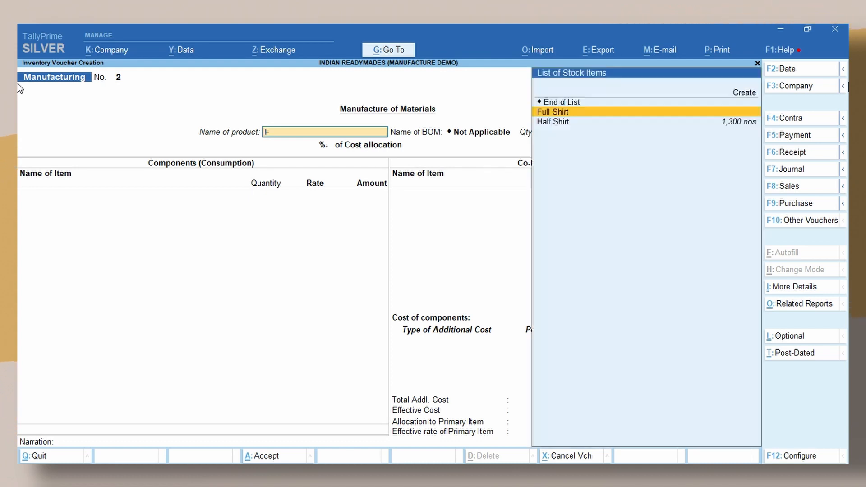
pyautogui.press('Return')
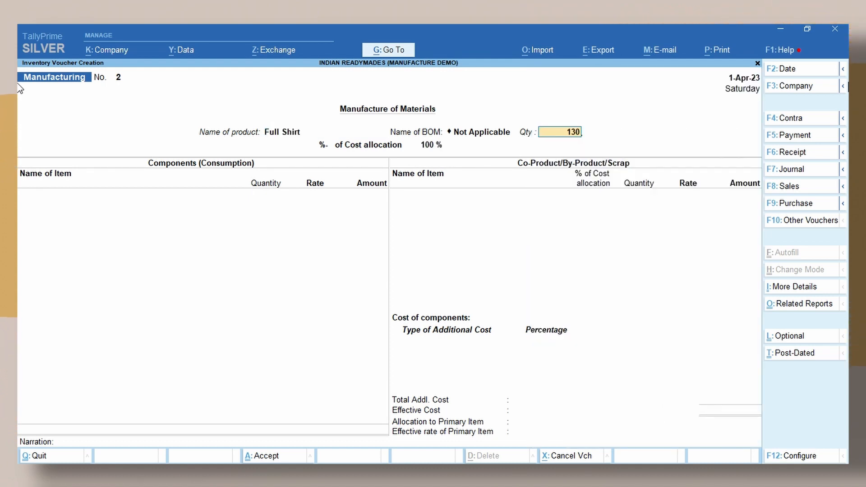
pyautogui.press('Return')
# Add Raymond Cloth as the first Full Shirt component, 3,250 mt at a rate of 650 per mt
pyautogui.write('R')
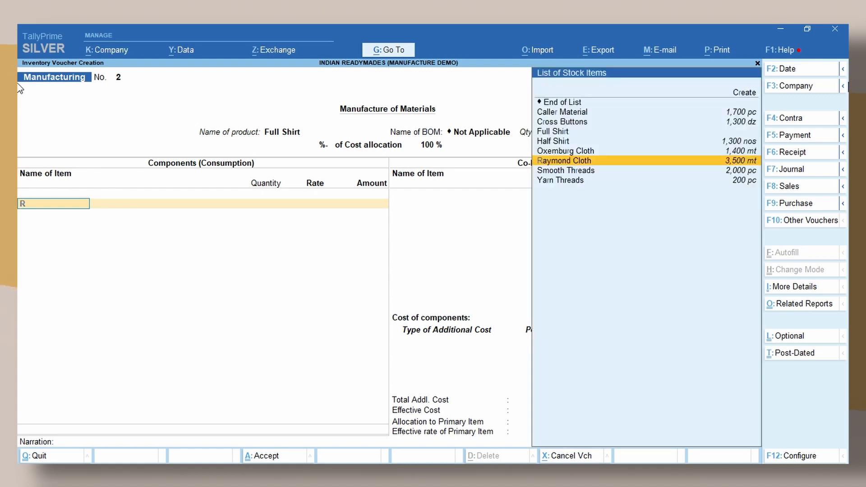
pyautogui.write('a')
pyautogui.press('Return')
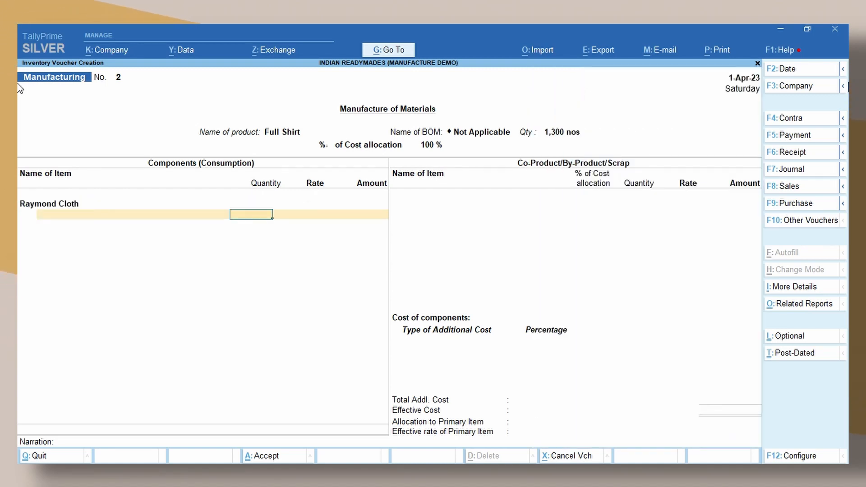
pyautogui.press('Return')
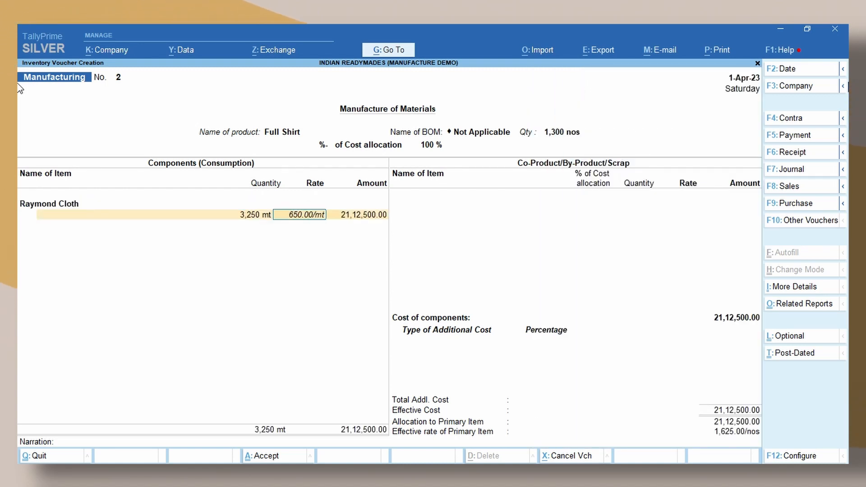
pyautogui.press('Return')
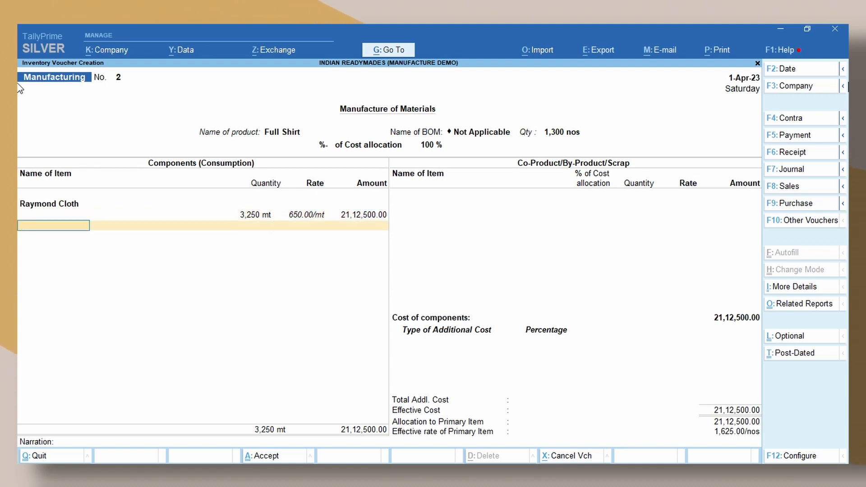
# Add Cross Buttons to the Full Shirt components, 1,300 dz at a rate of 40 per dz
pyautogui.write('cr')
pyautogui.press('Return')
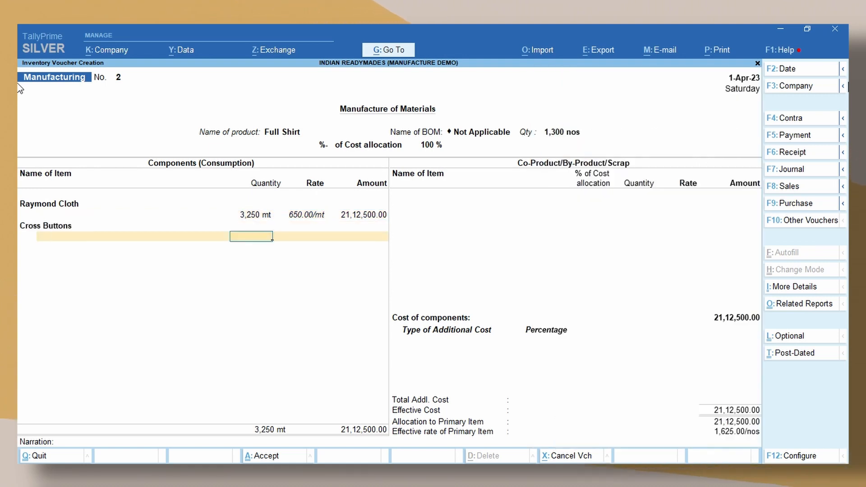
pyautogui.write('1300')
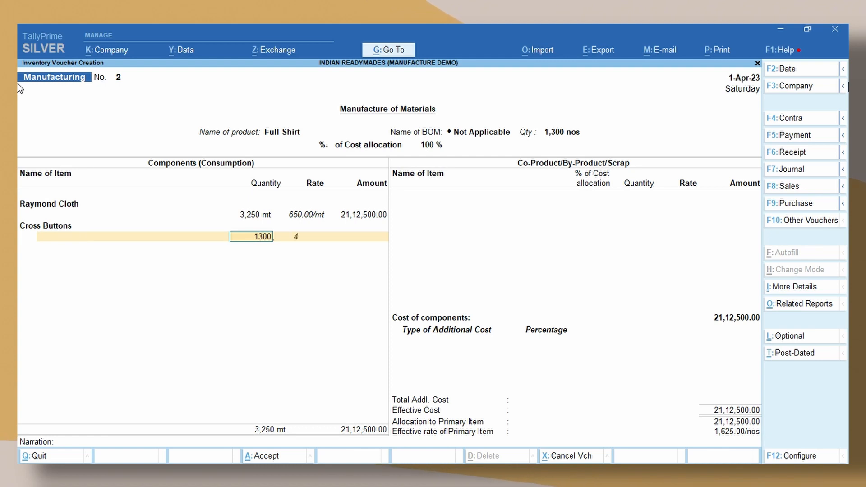
pyautogui.press('Return')
pyautogui.press('Return')
pyautogui.press('Return')
# Add Smooth Threads to the Full Shirt components, 1,300 pc at a rate of 50 per pc
pyautogui.write('S')
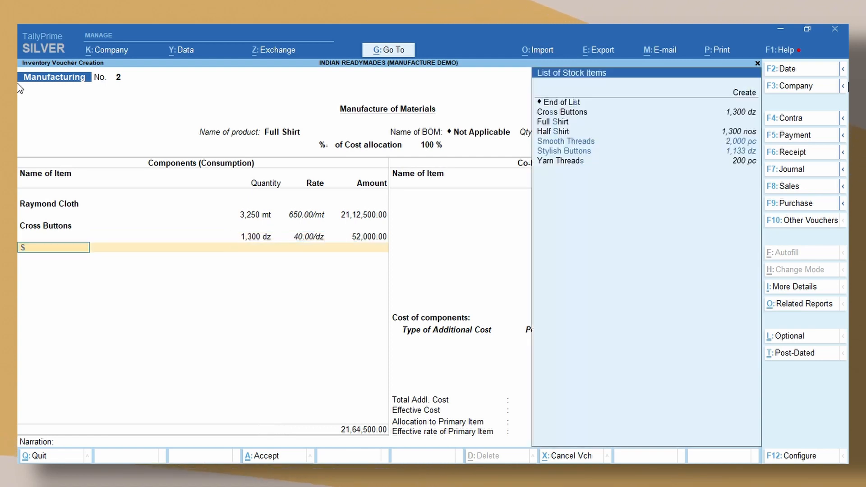
pyautogui.write('m')
pyautogui.press('Return')
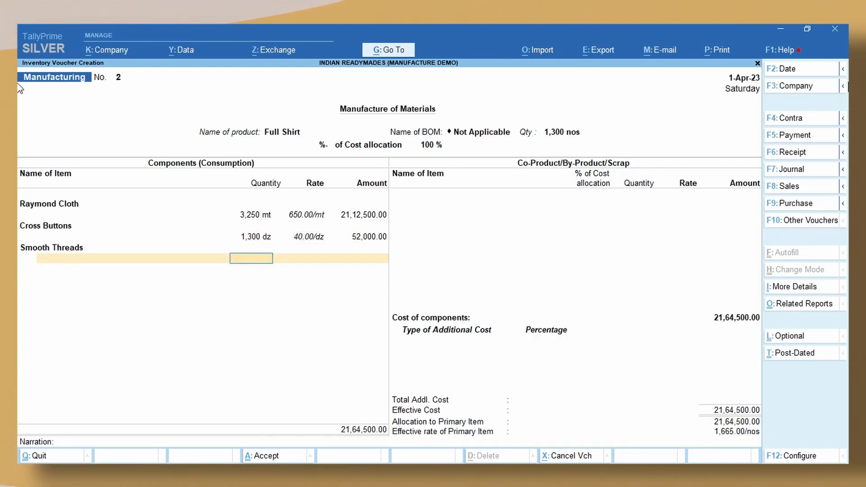
pyautogui.write('1,30')
pyautogui.press('Return')
pyautogui.press('Return')
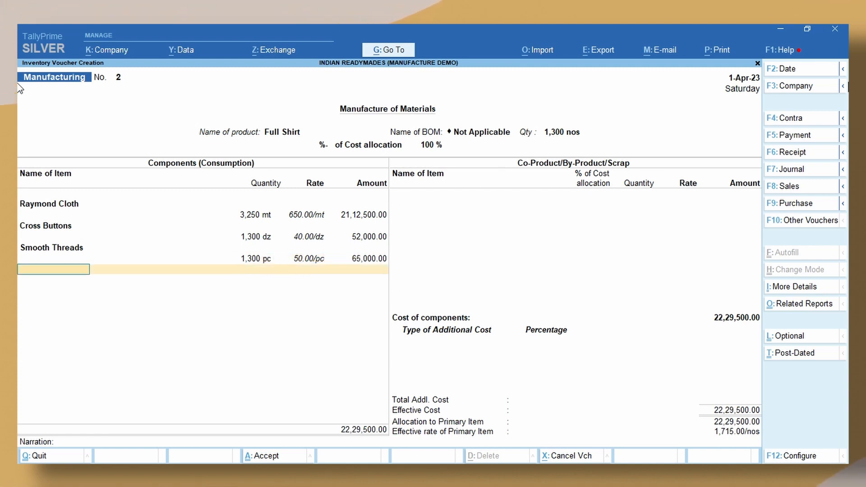
# Add Caller Material as the last Full Shirt component, 1,300 pc at 60 per pc, and leave the co-product list empty
pyautogui.write('Ca')
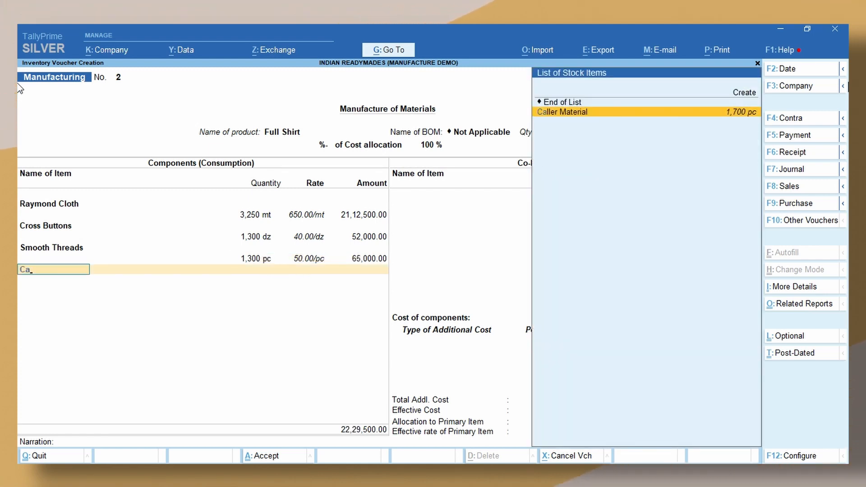
pyautogui.press('Return')
pyautogui.write('1300')
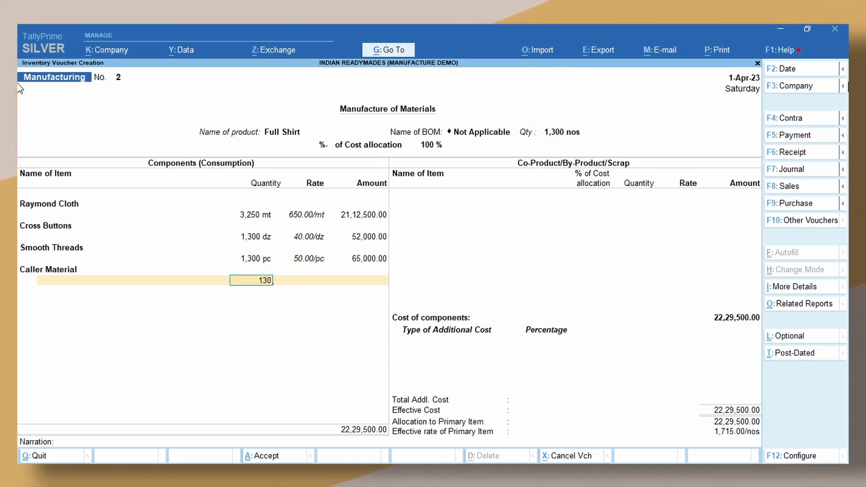
pyautogui.press('Return')
pyautogui.press('Return')
pyautogui.press('Return')
pyautogui.press('Return')
pyautogui.press('Return')
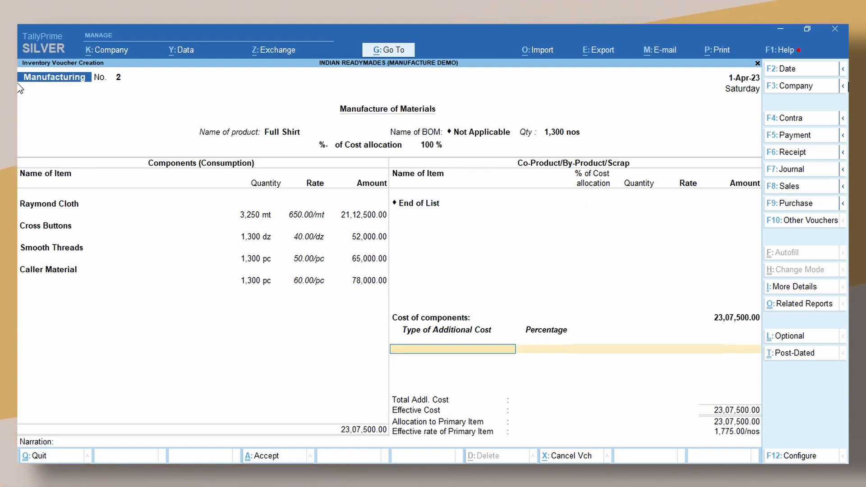
# Add Wages of 52,000 as an additional cost for the Full Shirt manufacture
pyautogui.write('wag')
pyautogui.press('Return')
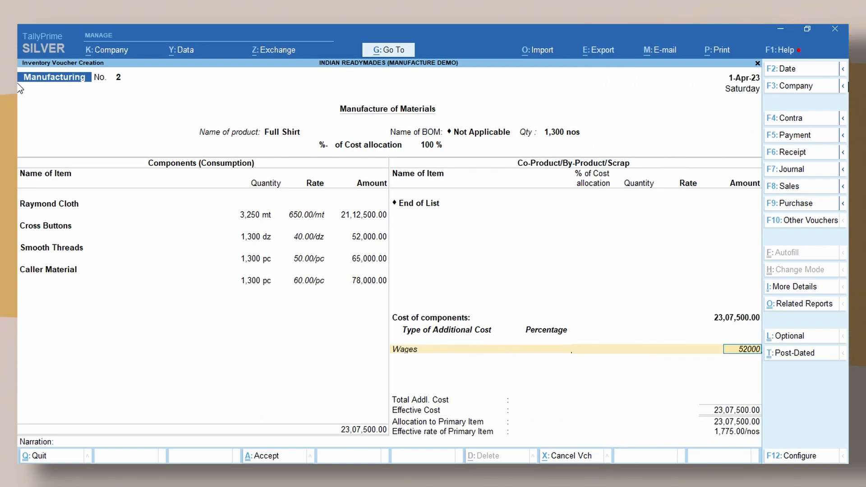
pyautogui.press('Return')
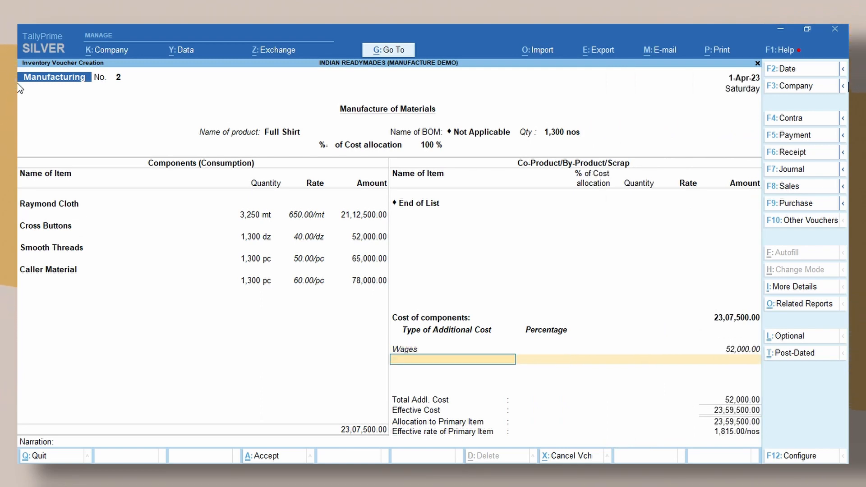
# Add Other Misc. Exp of 30,000 as a further additional cost and save the Full Shirt manufacturing voucher without a narration
pyautogui.write('o')
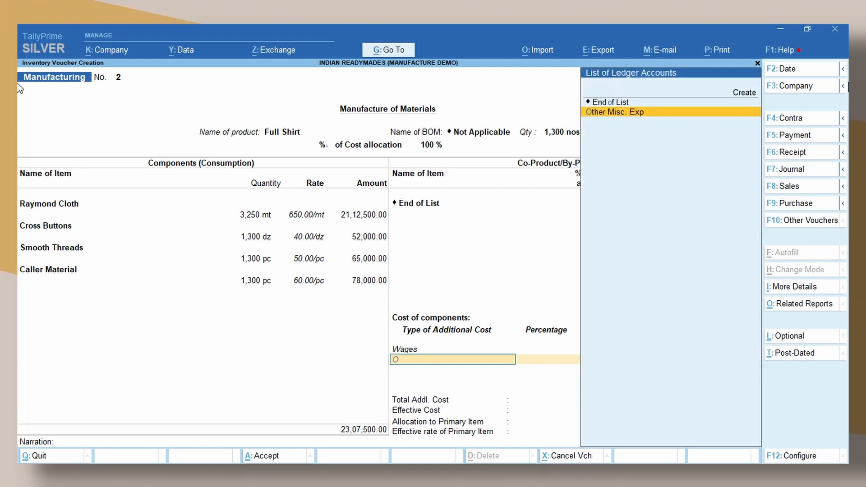
pyautogui.press('Return')
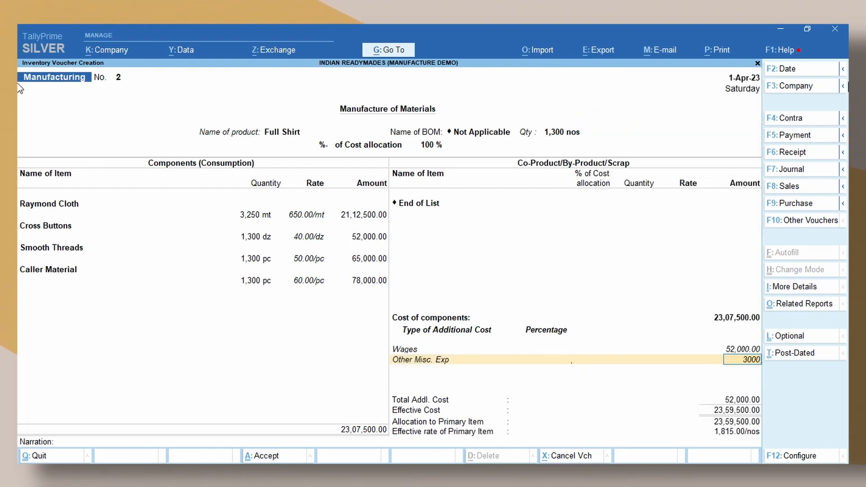
pyautogui.write('30000')
pyautogui.press('Return')
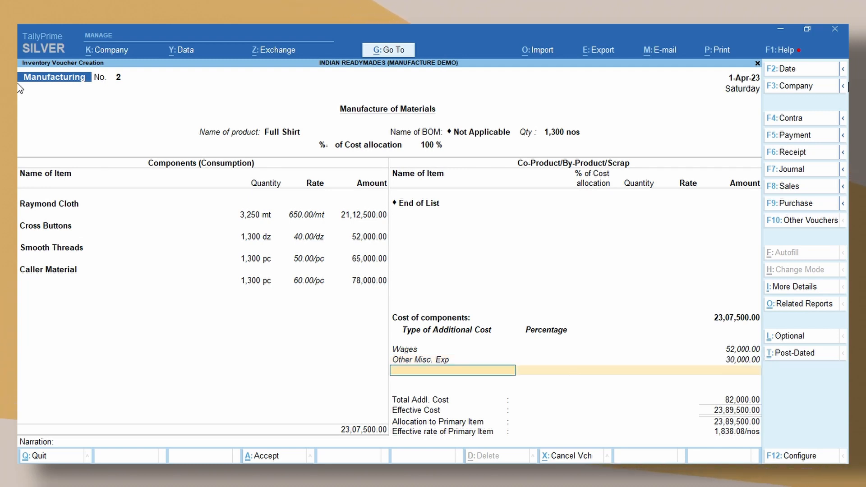
pyautogui.press('Return')
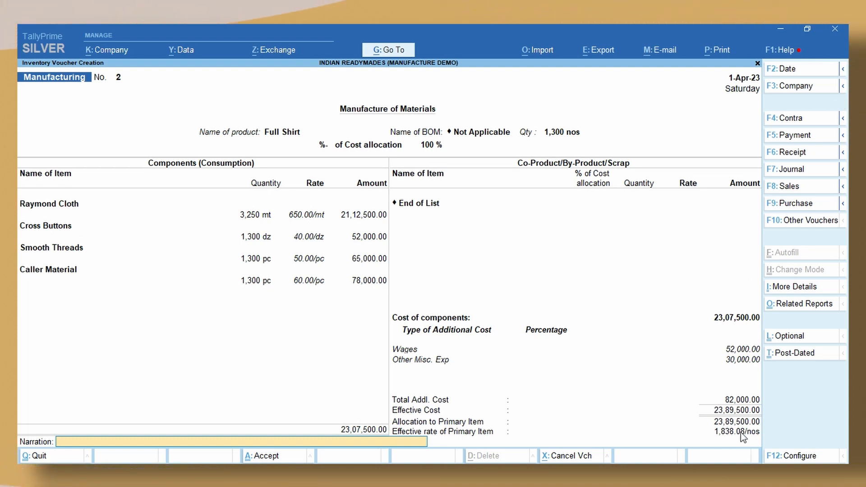
pyautogui.press('Return')
pyautogui.press('Return')
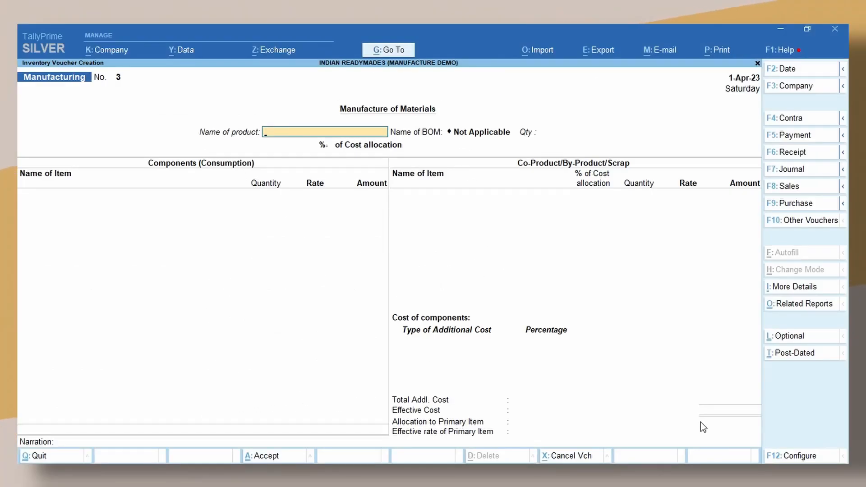
# Start a sales voucher for the party Waheed Show Room, keeping its default party details and using the Sales ledger
pyautogui.press('F8')
pyautogui.press('Return')
pyautogui.press('Return')
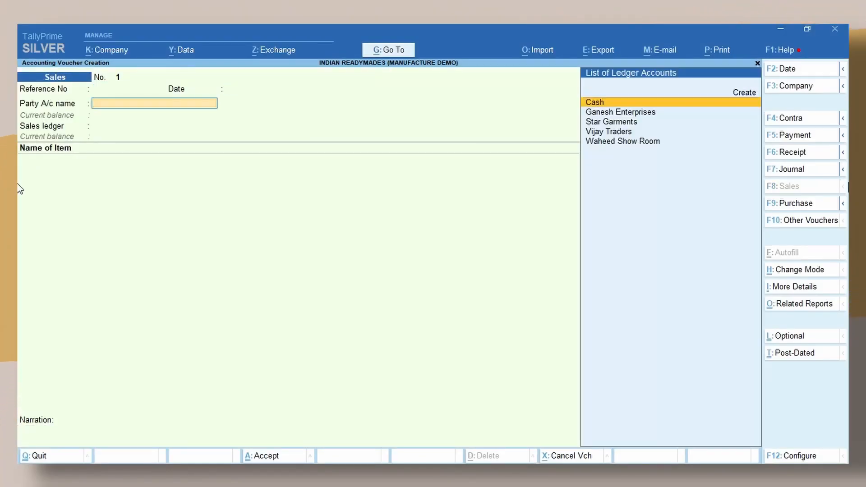
pyautogui.write('WA')
pyautogui.press('Return')
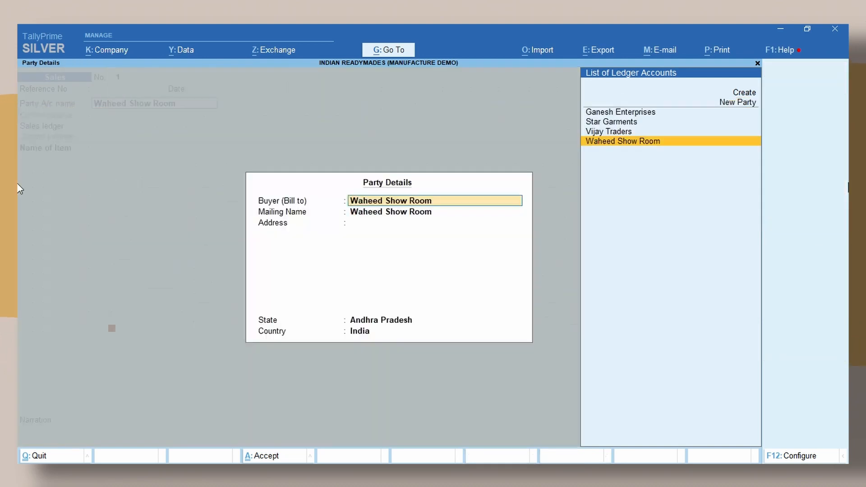
pyautogui.hotkey('ctrl', 'a')
pyautogui.press('Return')
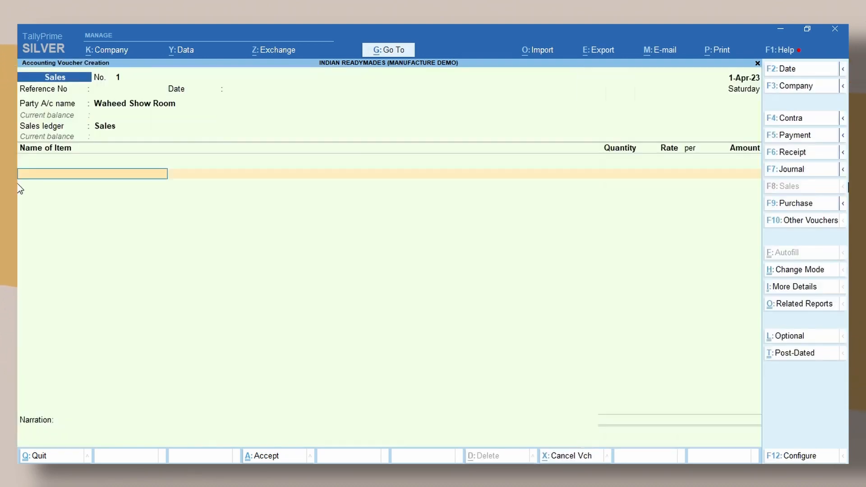
# Add Full Shirt to the Waheed Show Room sale, 800 nos at a rate of 1,800 per nos
pyautogui.write('f')
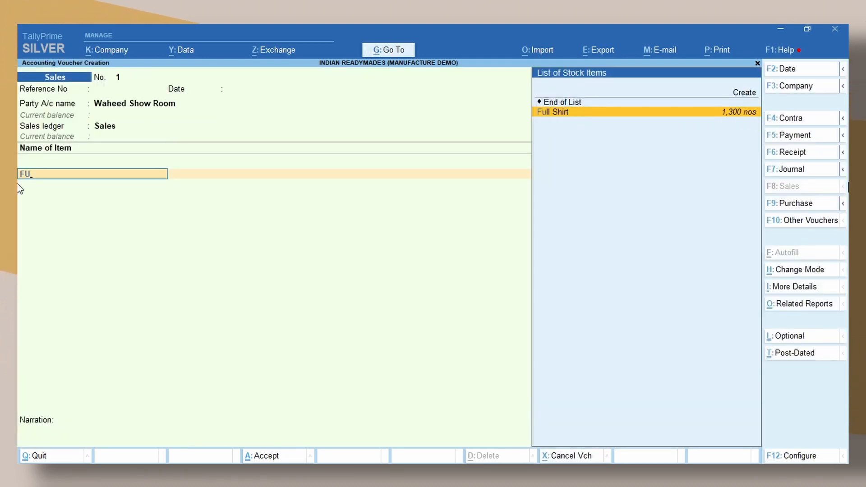
pyautogui.press('Return')
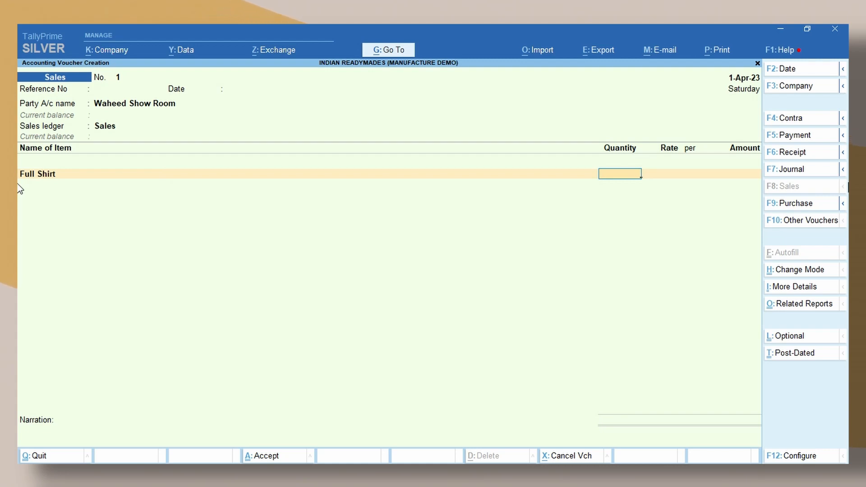
pyautogui.press('Return')
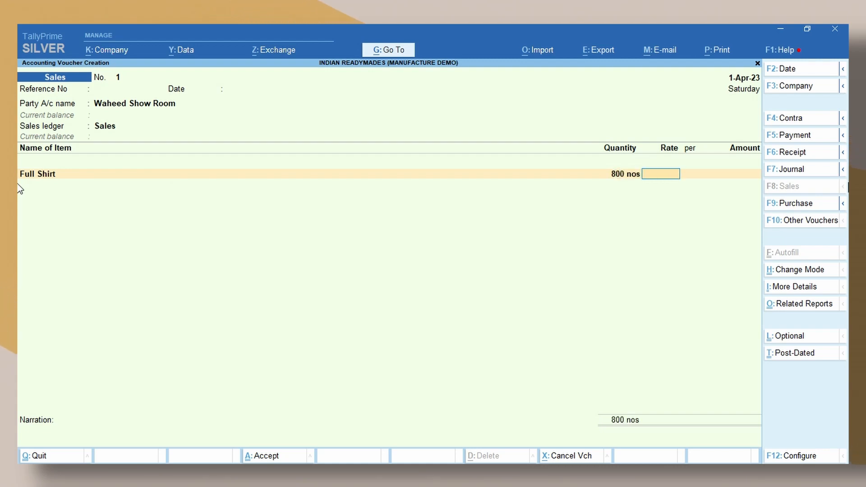
pyautogui.write('1,800')
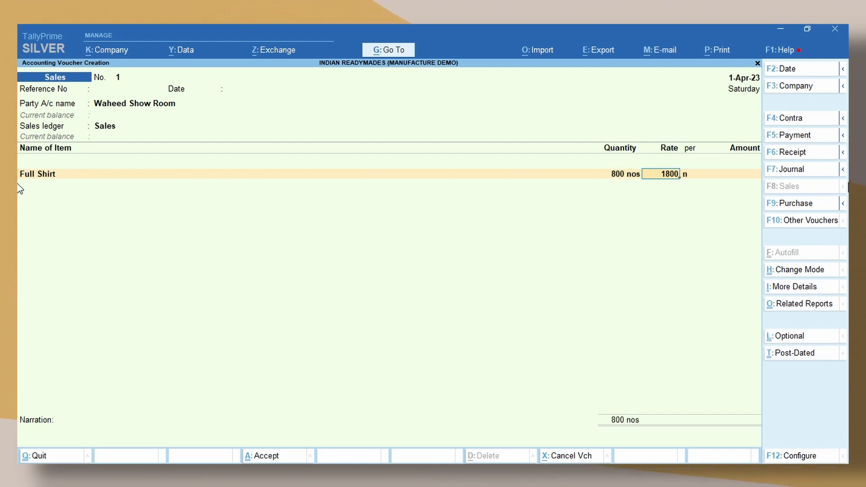
pyautogui.press('Return')
pyautogui.press('Return')
pyautogui.press('Return')
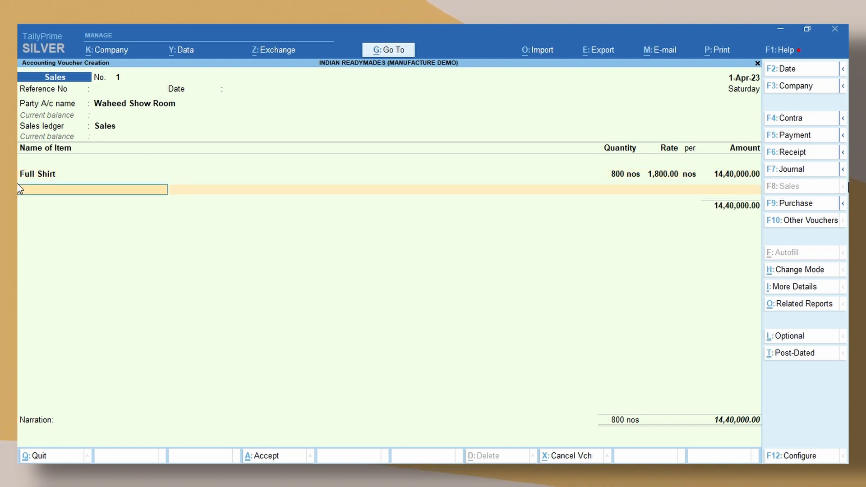
# Add Half Shirt to the sale, 600 nos at 1,300 per nos, and save the Waheed Show Room sales voucher without a narration
pyautogui.press('Return')
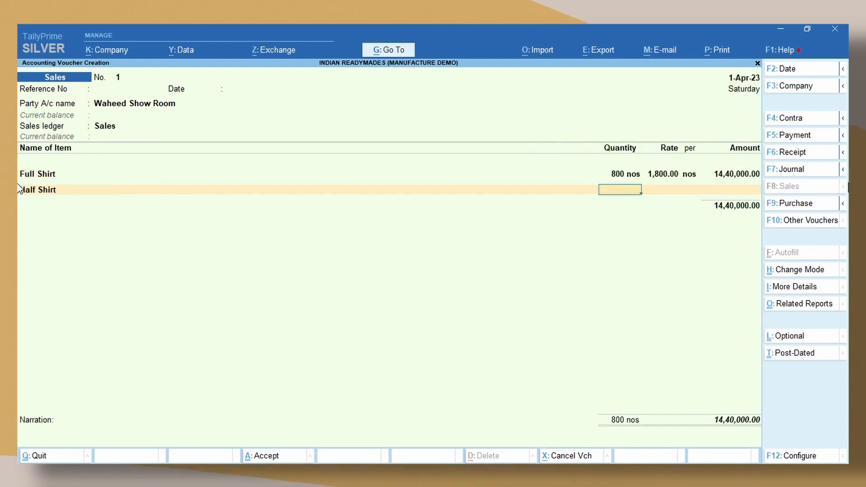
pyautogui.write('600')
pyautogui.press('Return')
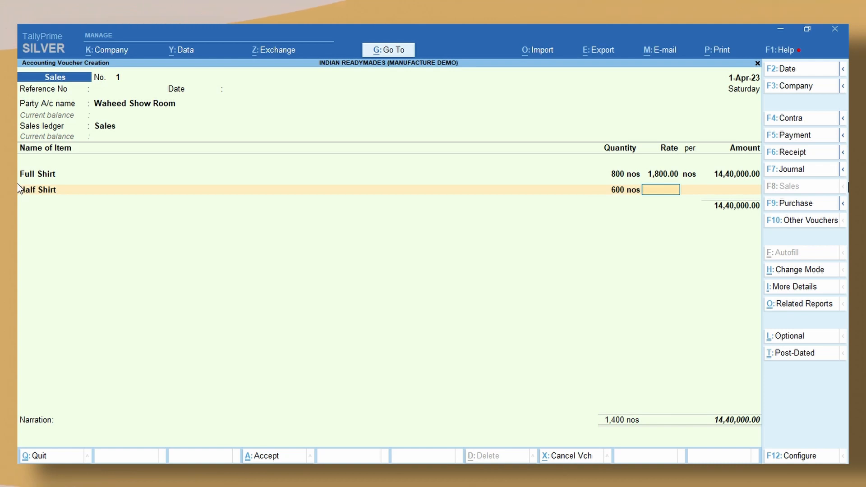
pyautogui.press('Return')
pyautogui.press('Return')
pyautogui.press('Return')
pyautogui.press('Return')
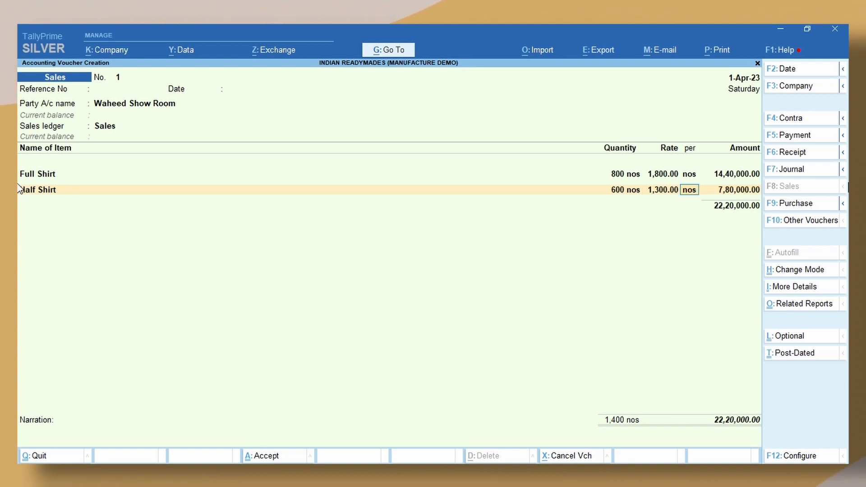
pyautogui.press('Return')
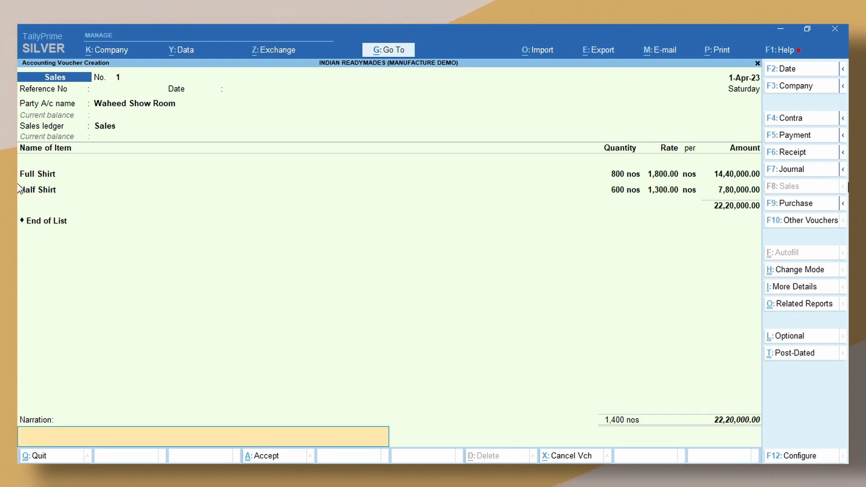
pyautogui.press('Return')
pyautogui.press('Return')
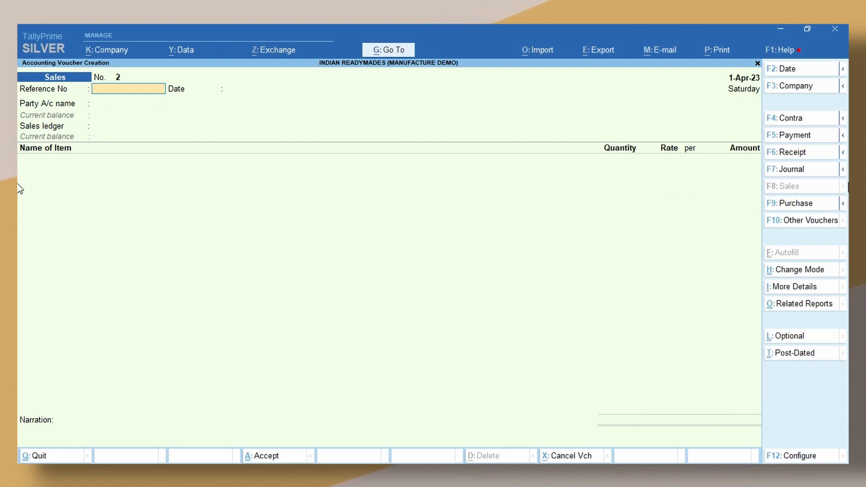
# Start a second sales voucher with Cash as the party account and Sales as the sales ledger
pyautogui.press('Return')
pyautogui.press('Return')
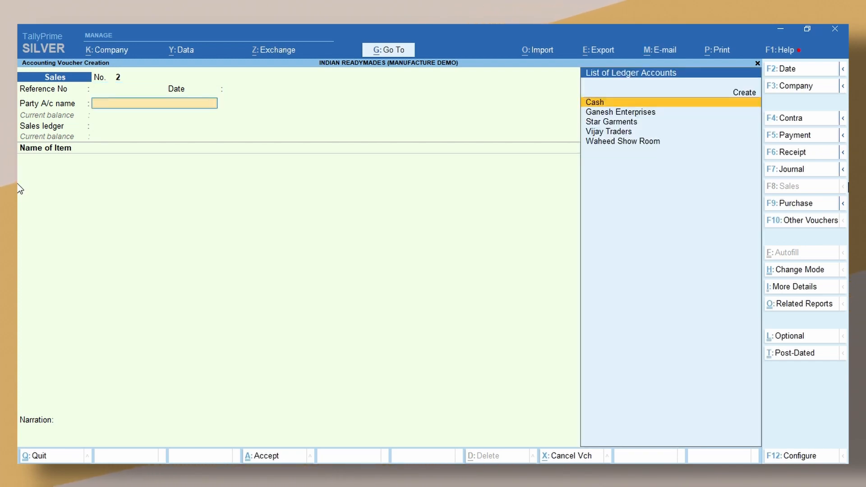
pyautogui.press('Return')
pyautogui.press('Return')
pyautogui.press('Return')
pyautogui.press('Return')
pyautogui.press('Return')
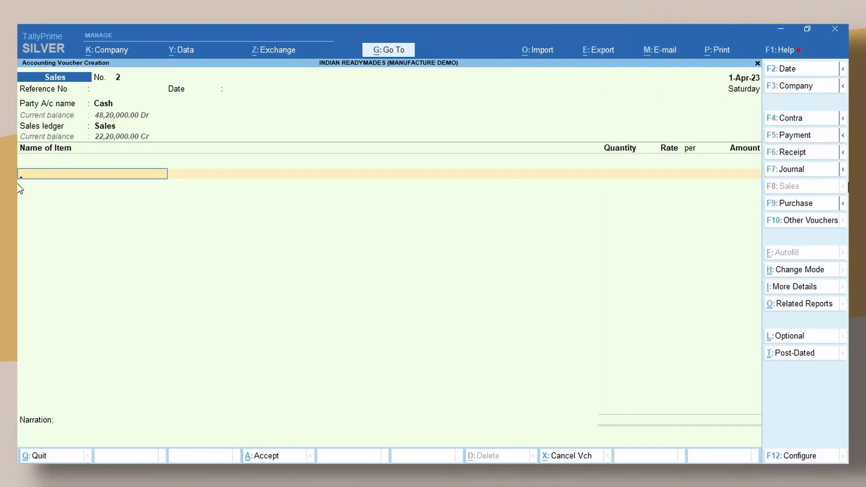
# Add Full Shirt to the cash sale, 500 nos at a rate of 1,700 per nos
pyautogui.write('FU')
pyautogui.press('Return')
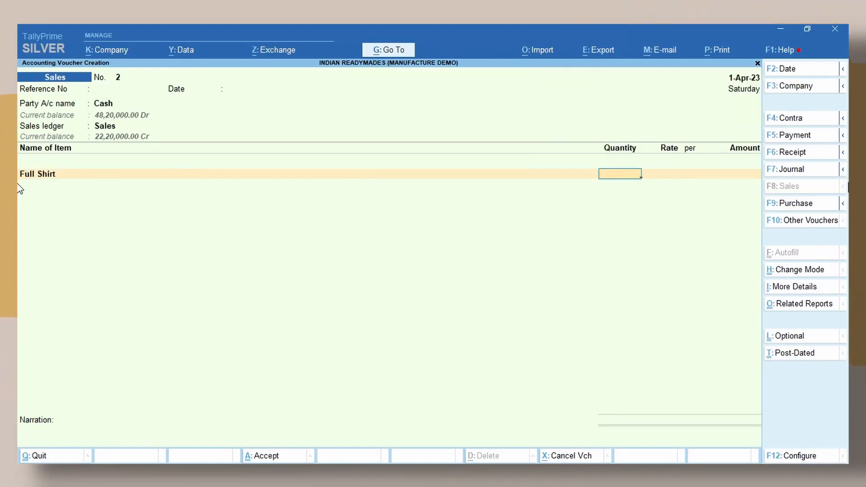
pyautogui.press('Return')
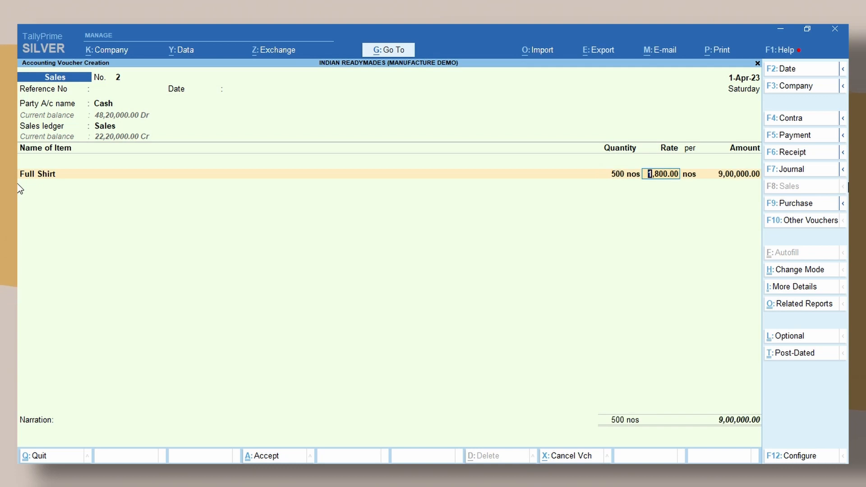
pyautogui.write('1,700')
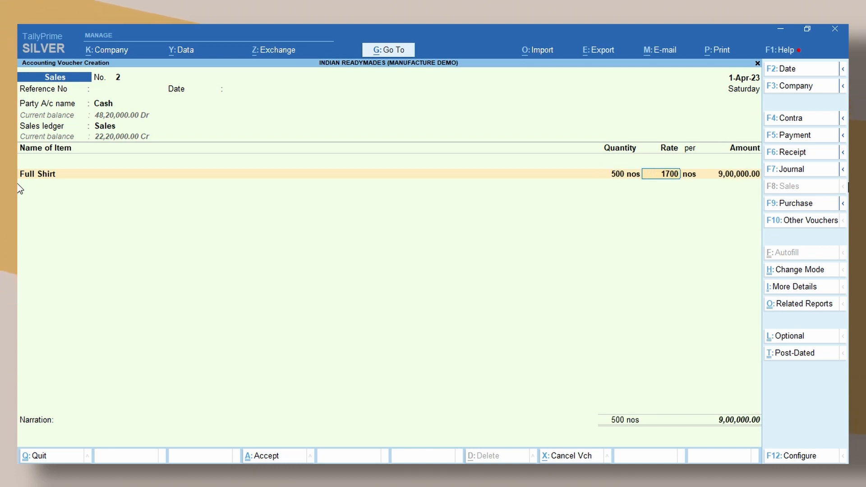
pyautogui.press('Return')
pyautogui.press('Return')
pyautogui.press('Return')
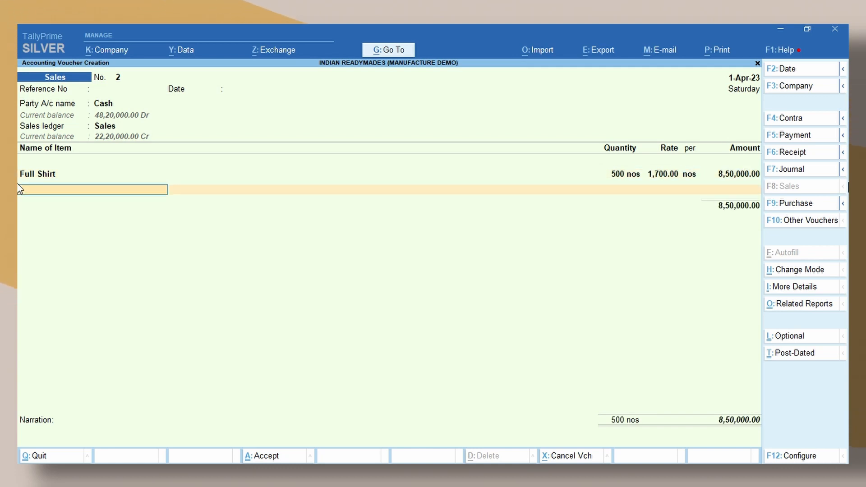
# Add Half Shirt to the cash sale, 700 nos at 1,200 per nos, and save the voucher without a narration
pyautogui.press('Down')
pyautogui.press('Return')
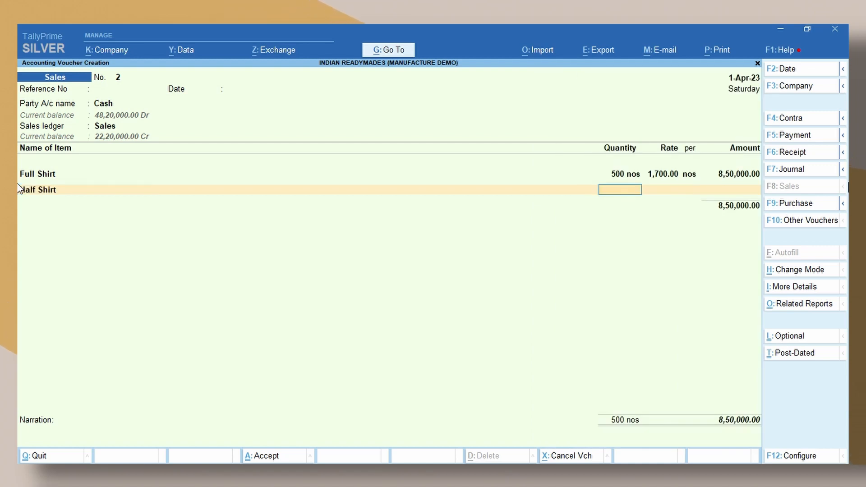
pyautogui.press('Return')
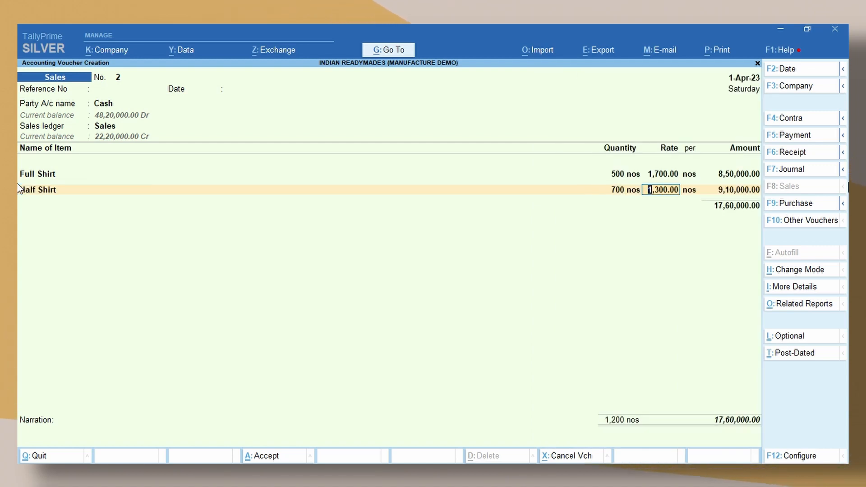
pyautogui.write('1200')
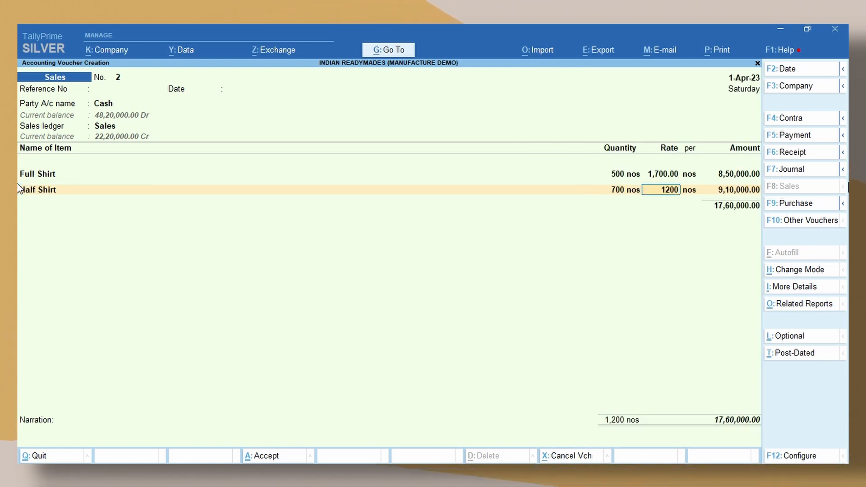
pyautogui.press('Return')
pyautogui.press('Return')
pyautogui.press('Return')
pyautogui.press('Return')
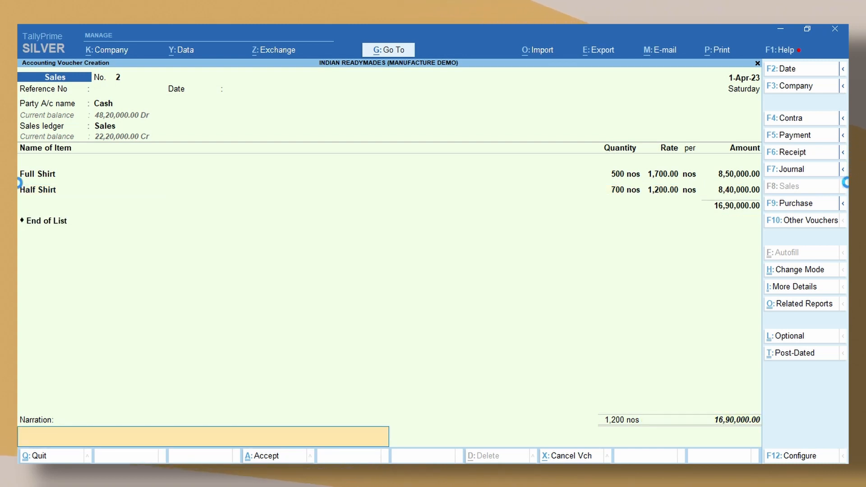
pyautogui.press('Return')
pyautogui.press('Return')
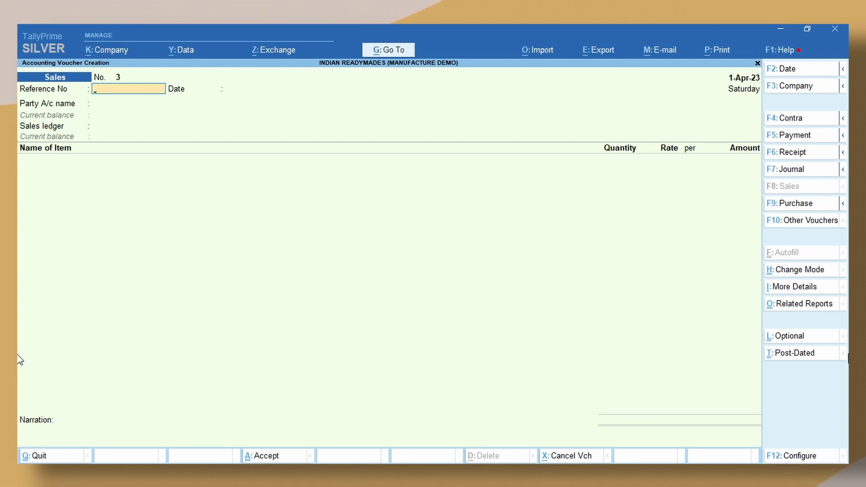
# Leave voucher entry and open the Day Book to review the recorded vouchers
pyautogui.press('Escape')
pyautogui.press('Down')
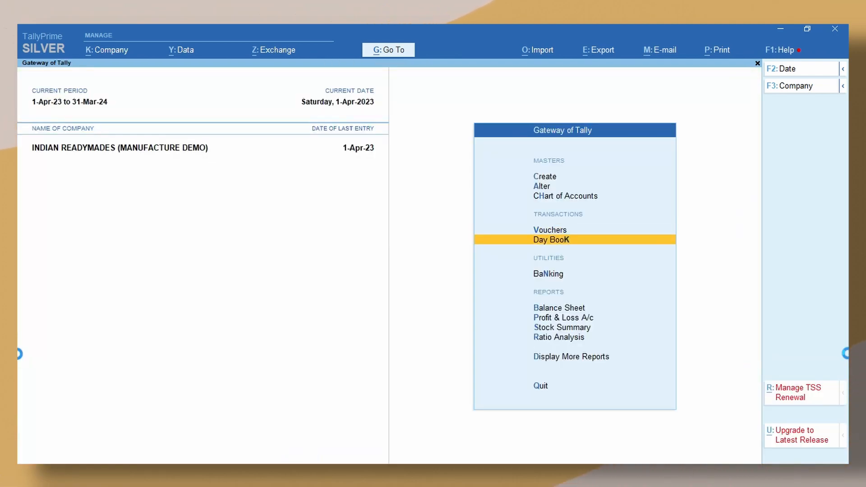
pyautogui.press('Return')
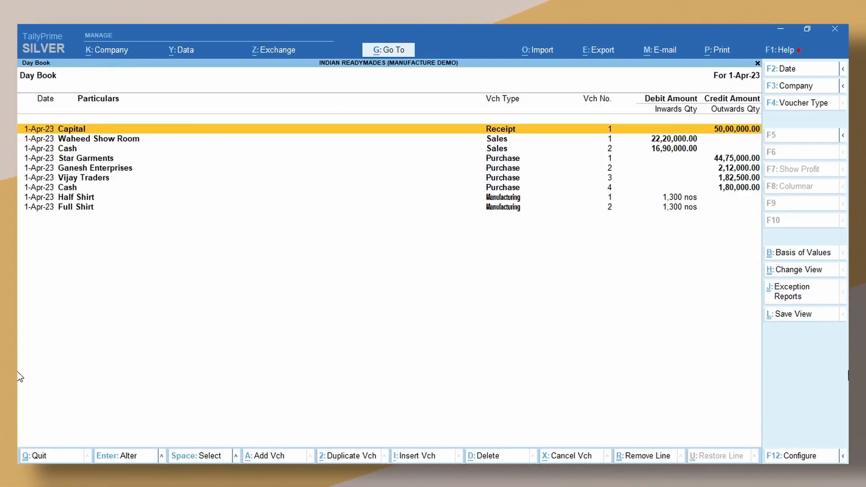
# Open the Stock Summary report and show it in detailed format with the items under each stock group
pyautogui.press('Escape')
pyautogui.press('Down')
pyautogui.press('Down')
pyautogui.press('Down')
pyautogui.press('Down')
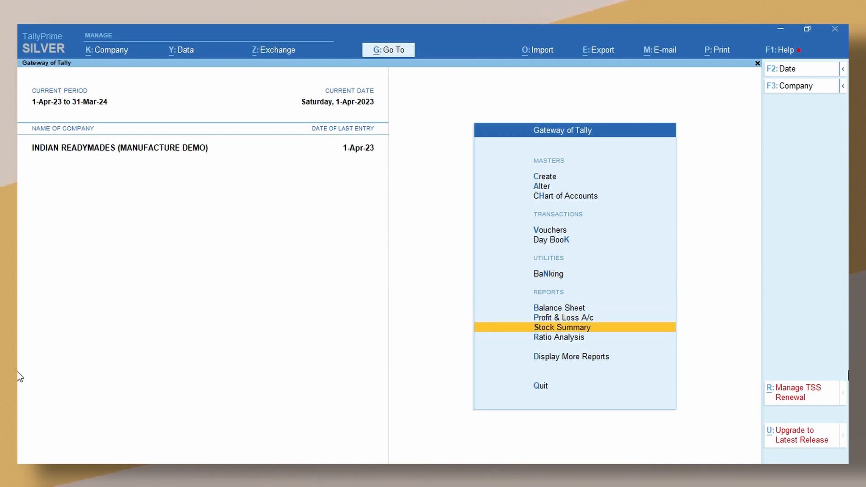
pyautogui.press('Return')
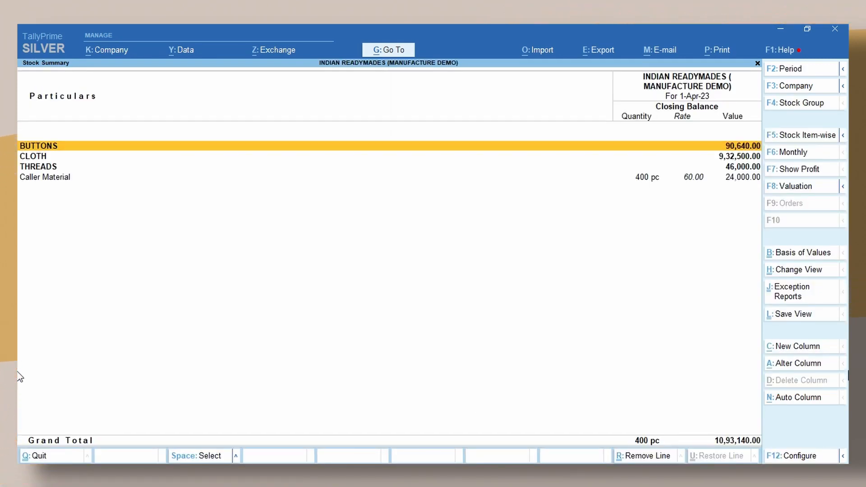
pyautogui.hotkey('alt', 'F1')
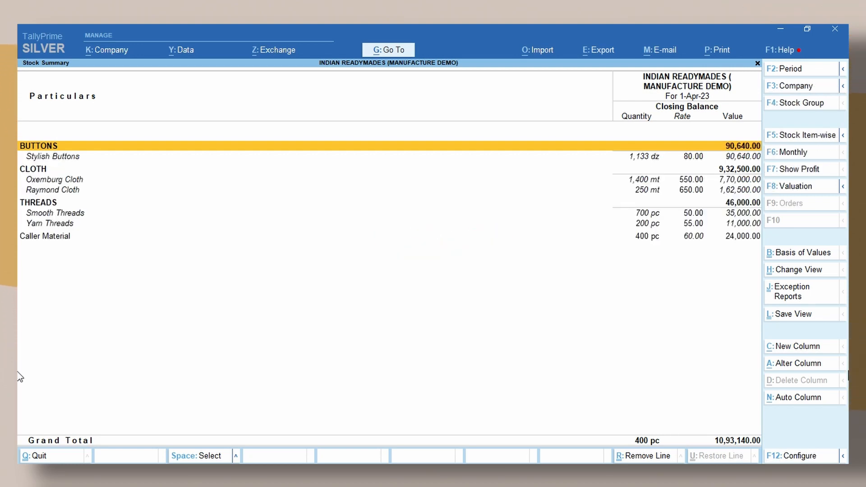
# Configure the Stock Summary with Show Goods Inwards and Show Goods Outwards both set to Yes
pyautogui.press('F12')
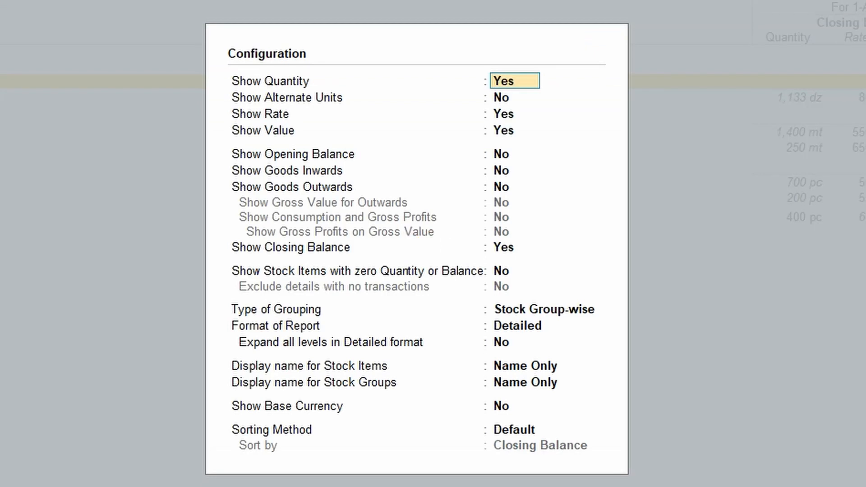
pyautogui.press('Down')
pyautogui.press('Down')
pyautogui.press('Down')
pyautogui.press('Down')
pyautogui.press('Down')
pyautogui.write('Y')
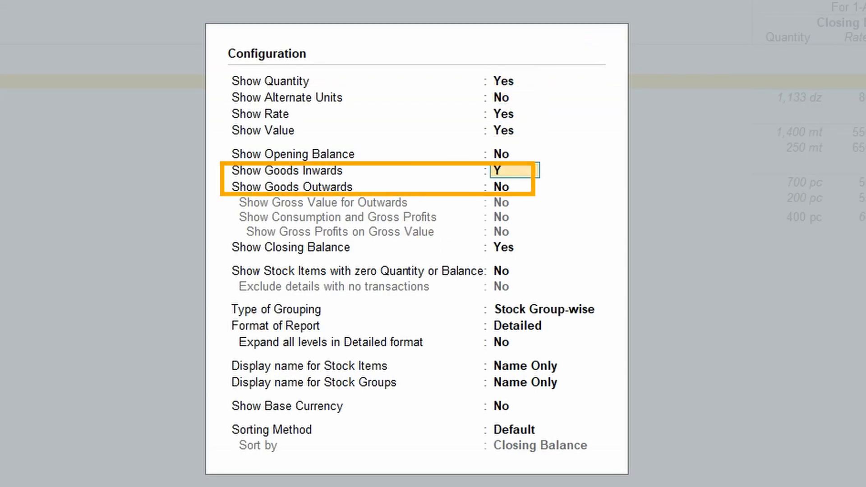
pyautogui.press('Return')
pyautogui.write('Y')
pyautogui.press('Return')
pyautogui.hotkey('ctrl', 'a')
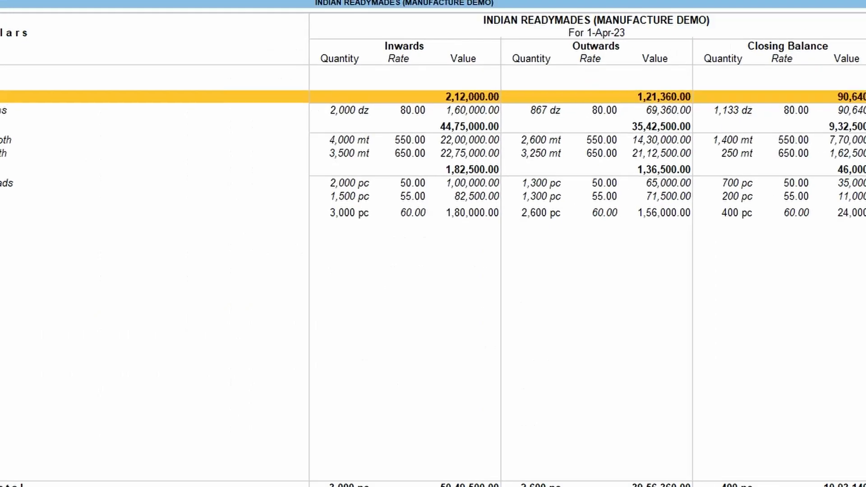